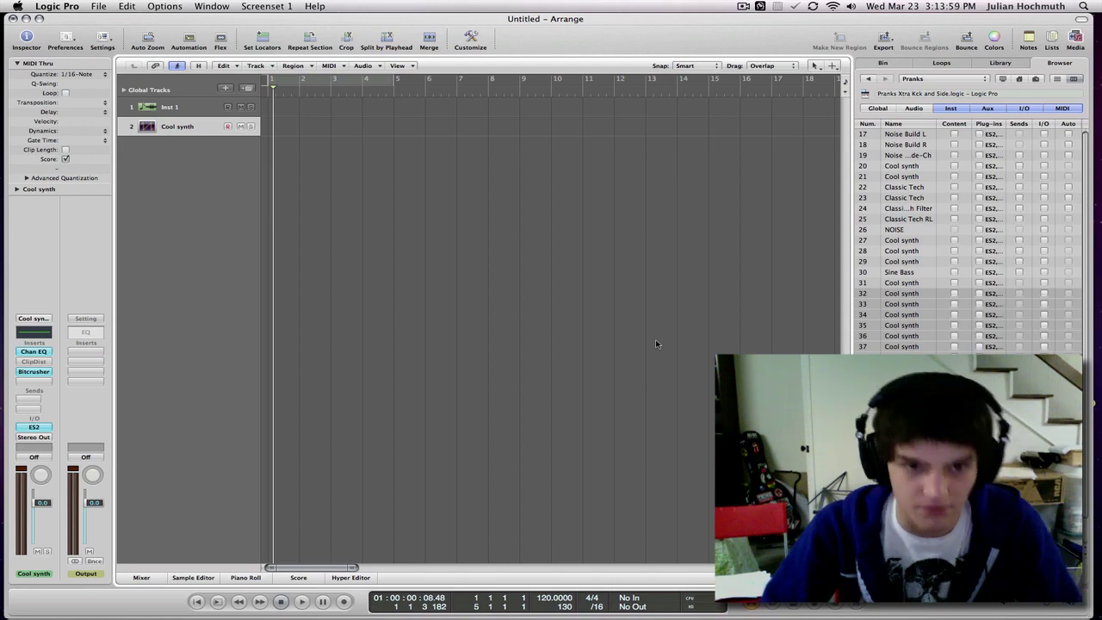
Bring Firefox forward with Exposé and open YouTube's Messages inbox
key("F9")
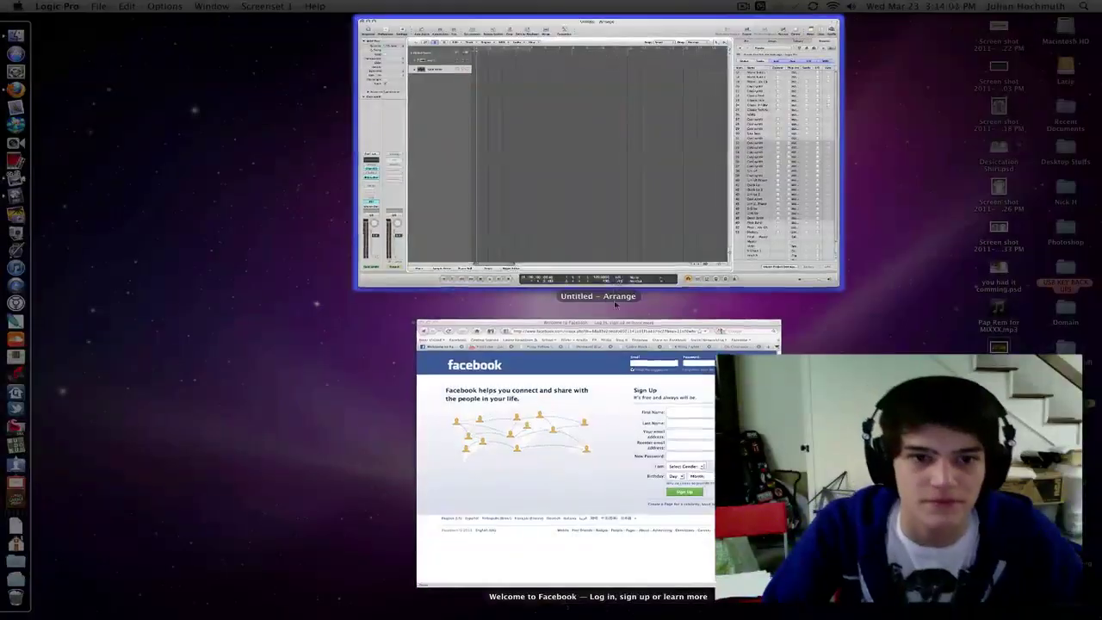
left_click(607, 414)
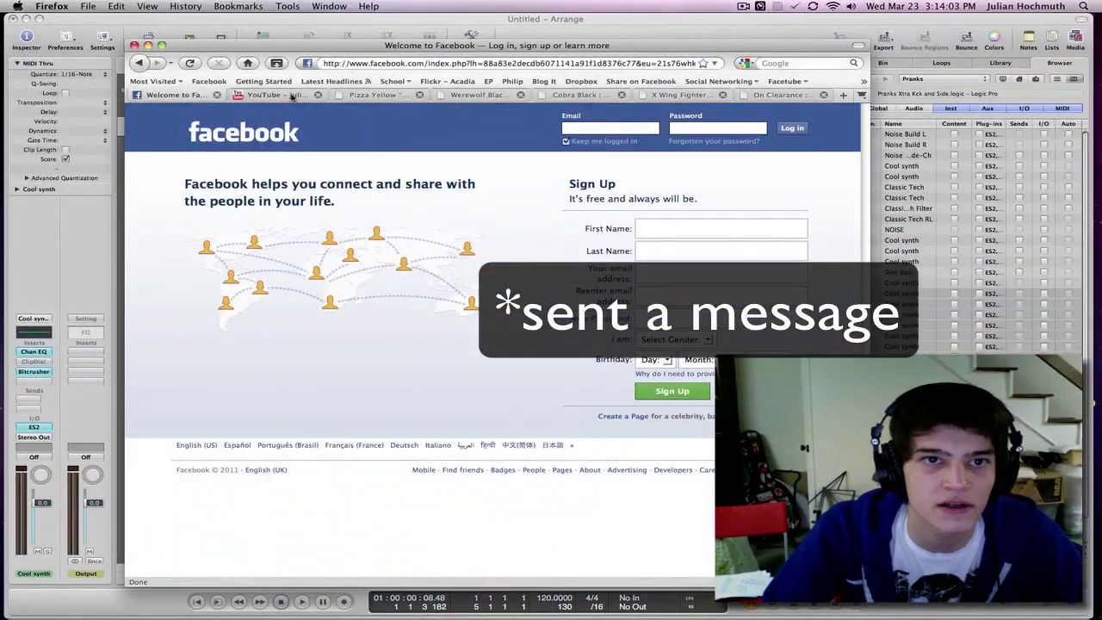
left_click(292, 94)
scroll(323, 155, "down", 10)
scroll(625, 236, "up", 10)
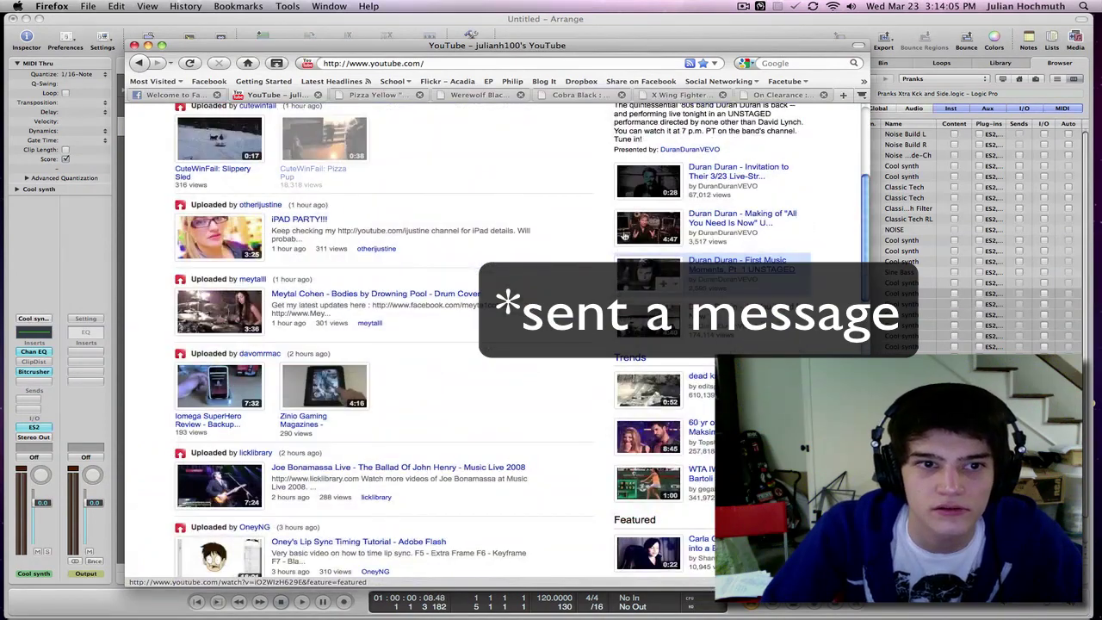
left_click(752, 122)
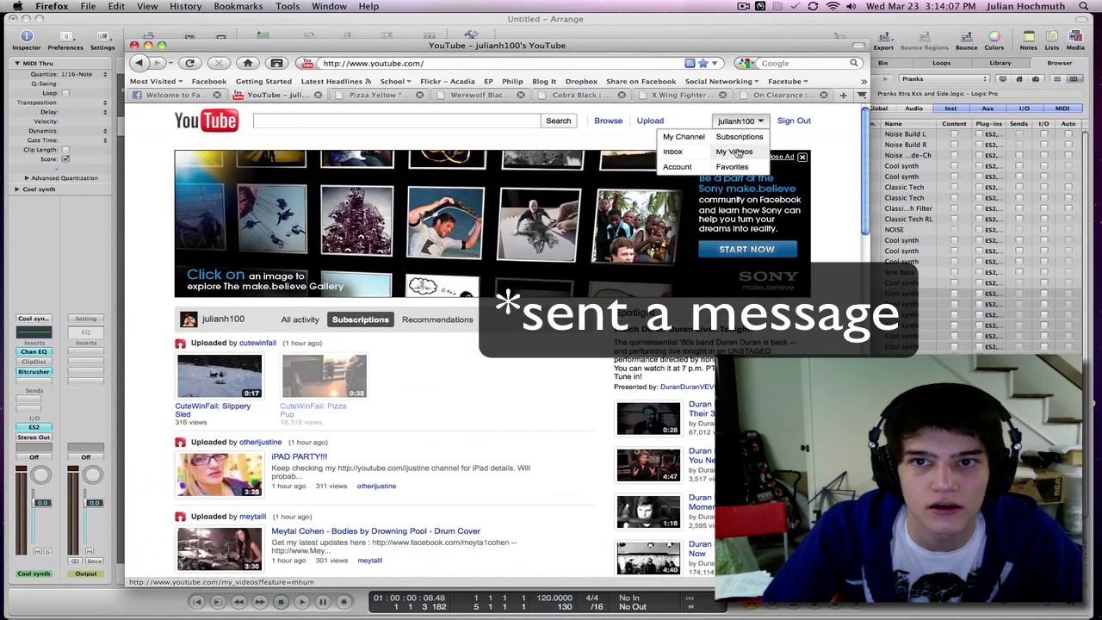
left_click(733, 151)
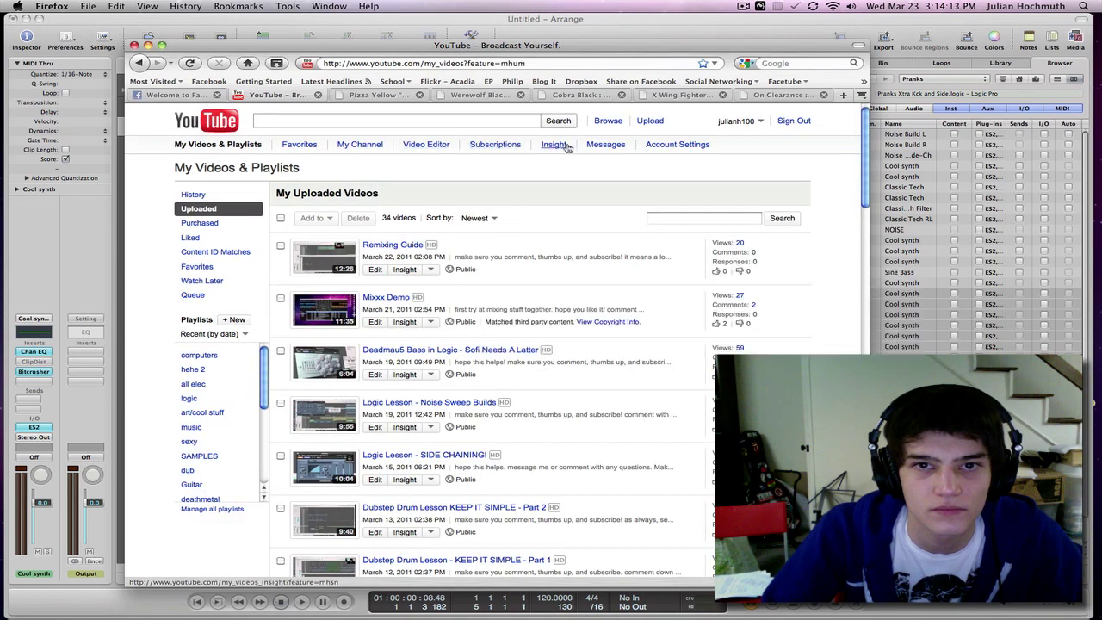
left_click(598, 145)
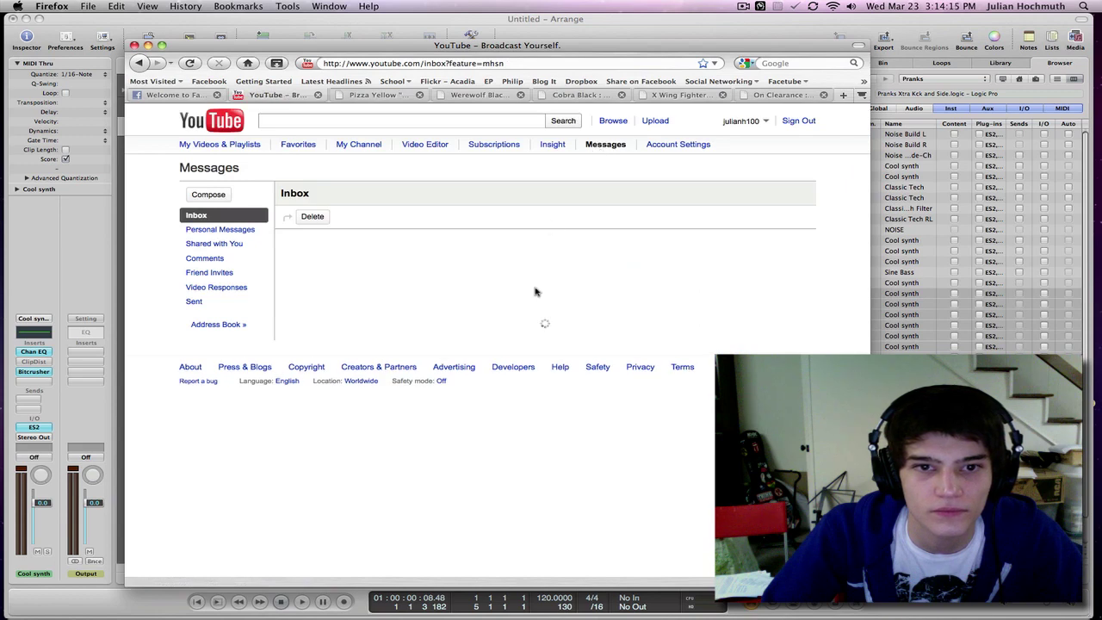
Expand the Re: Remix's message asking how the bass slide at 1.13 was made
left_click(448, 249)
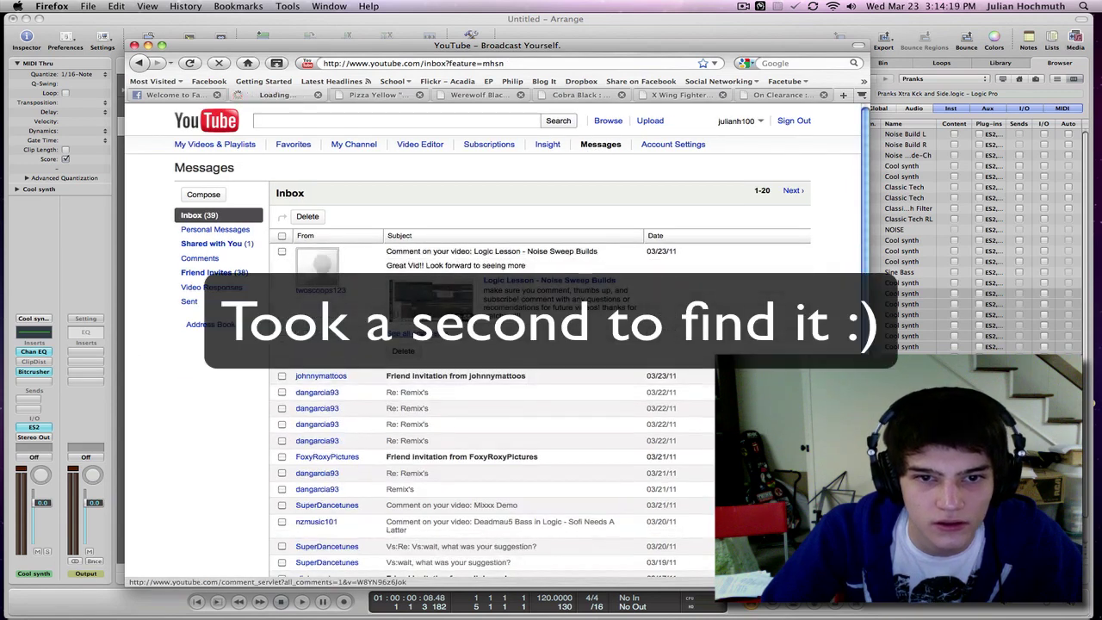
left_click(448, 250)
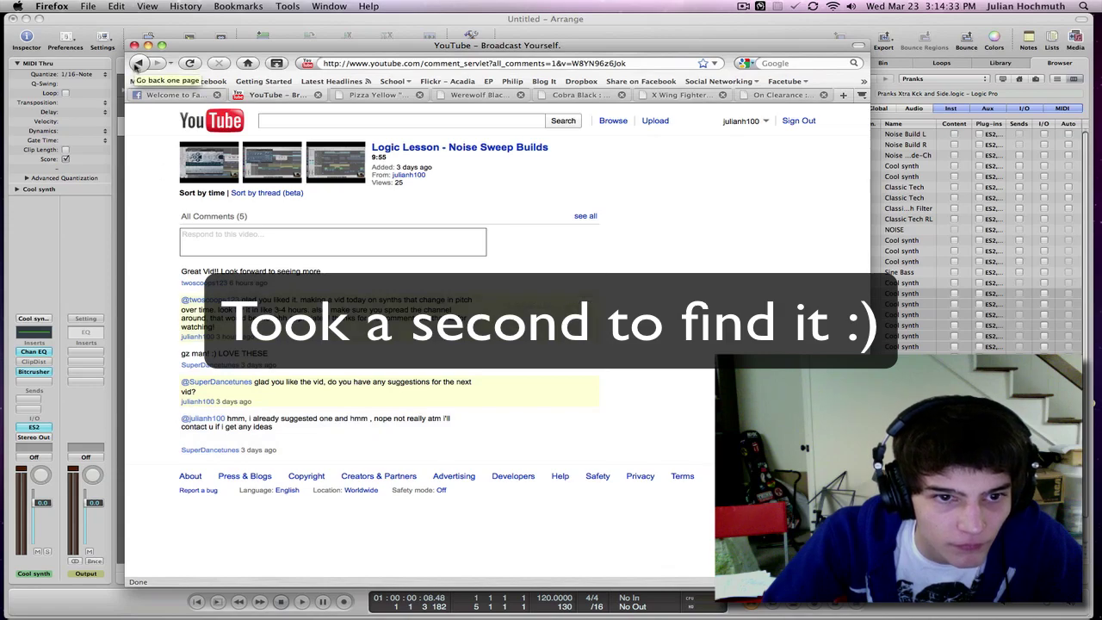
left_click(137, 64)
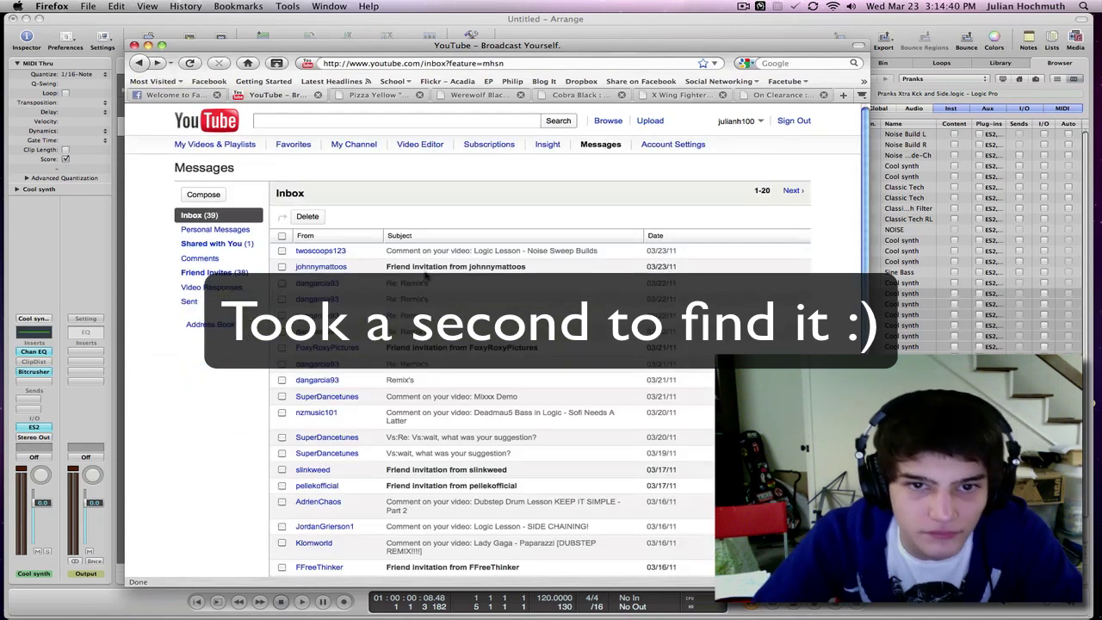
left_click(406, 298)
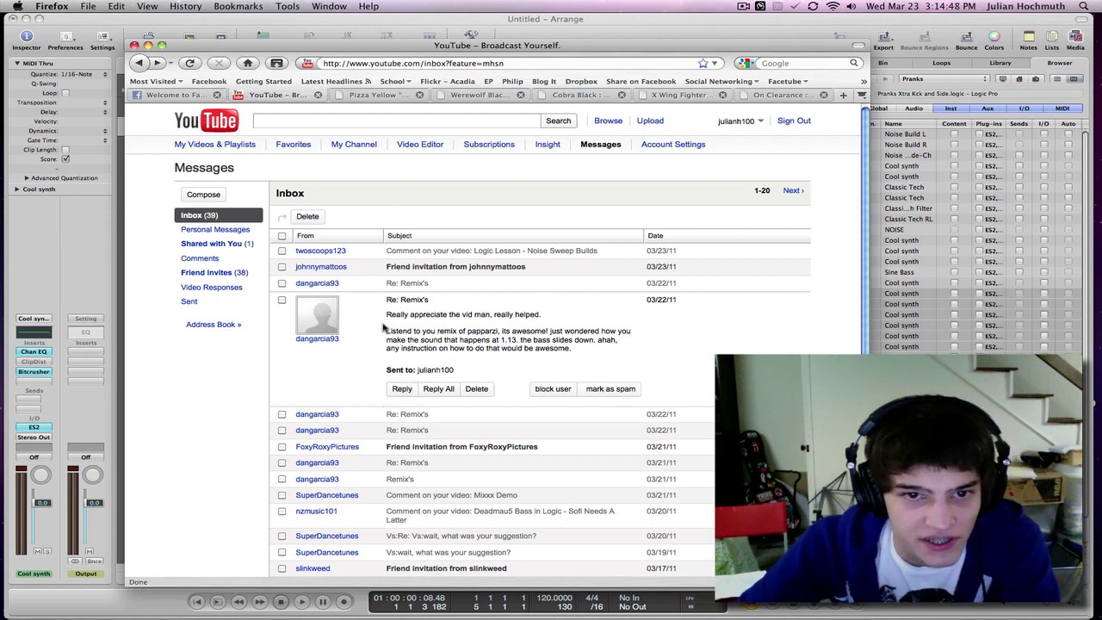
left_click_drag(384, 335, 544, 339)
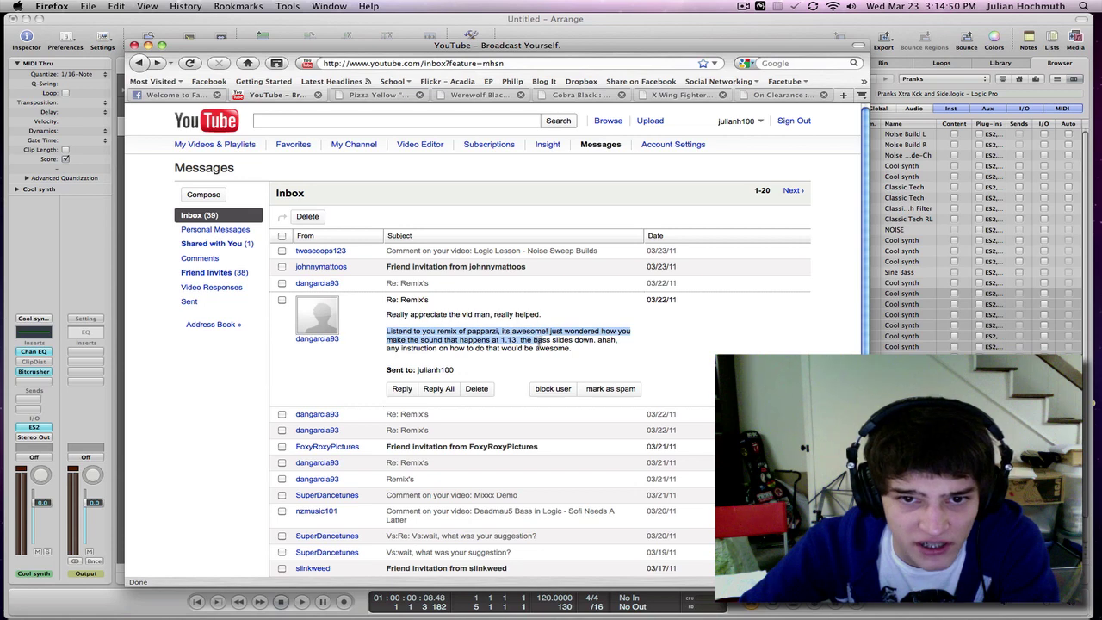
left_click(538, 342)
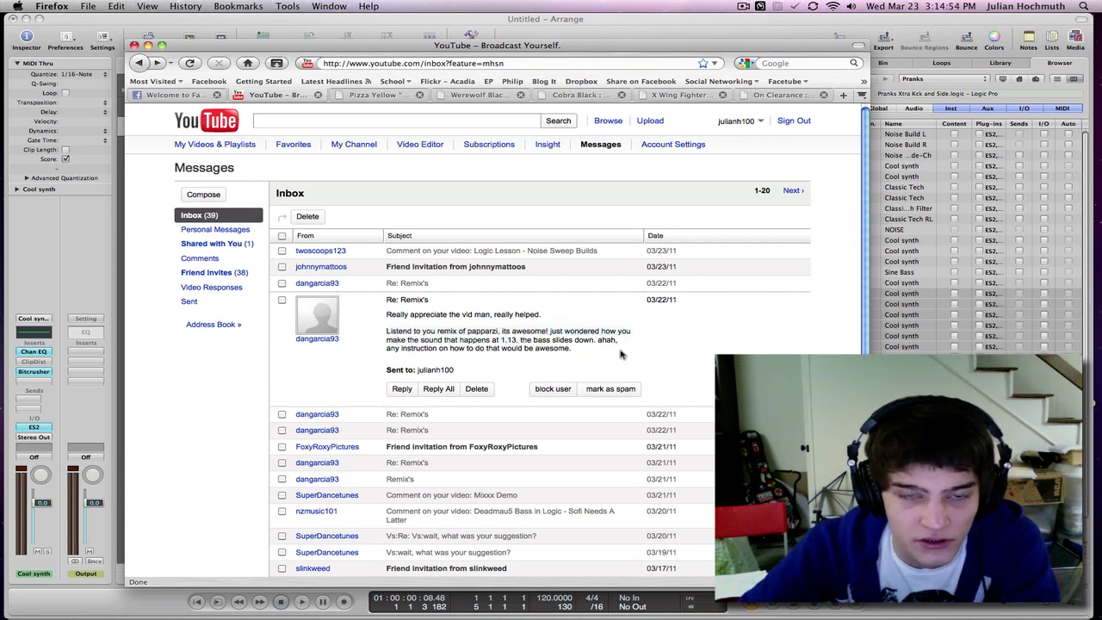
left_click(292, 120)
left_click(737, 121)
Play the Paparazzi [DUBSTEP REMIX!!!!] video, pause it at 2:06, and return to Logic Pro
left_click(752, 155)
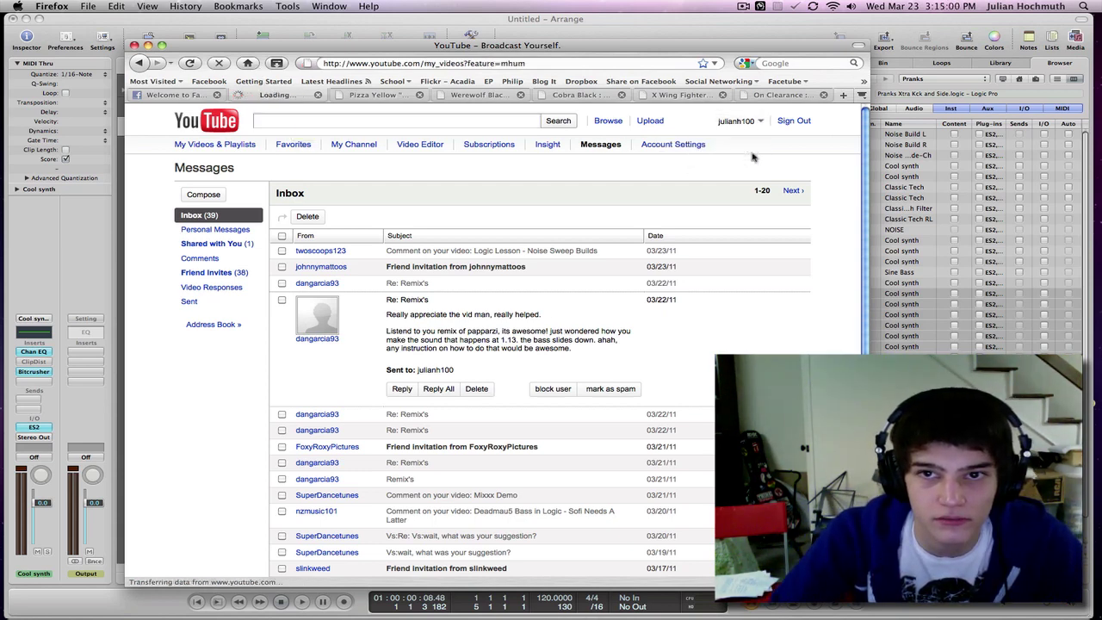
scroll(410, 385, "down", 5)
left_click(431, 402)
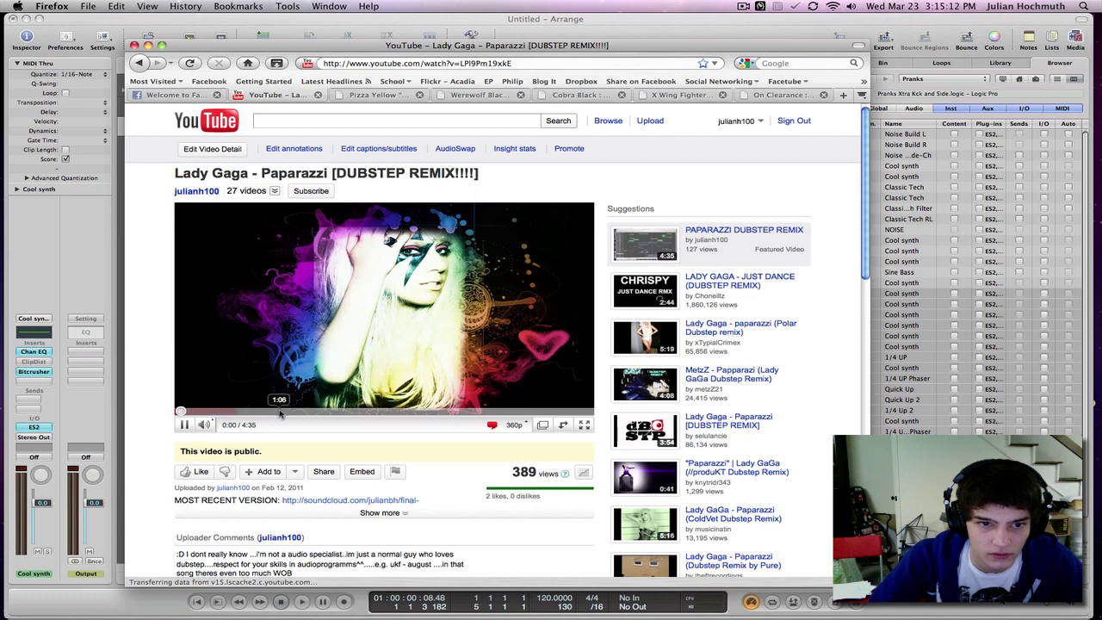
left_click(286, 414)
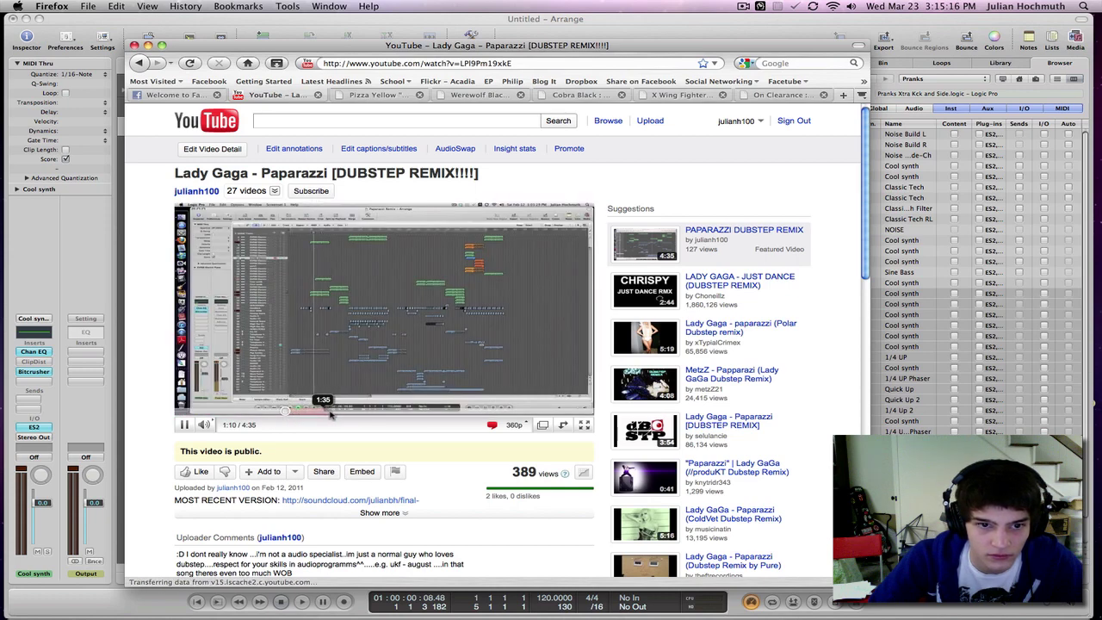
left_click(373, 414)
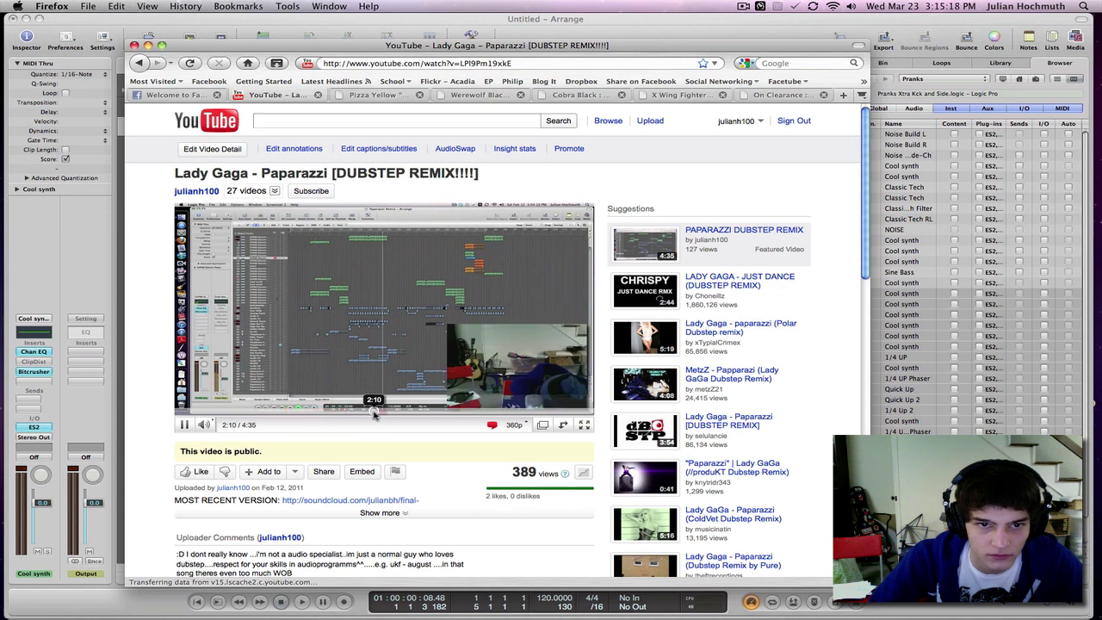
left_click(360, 414)
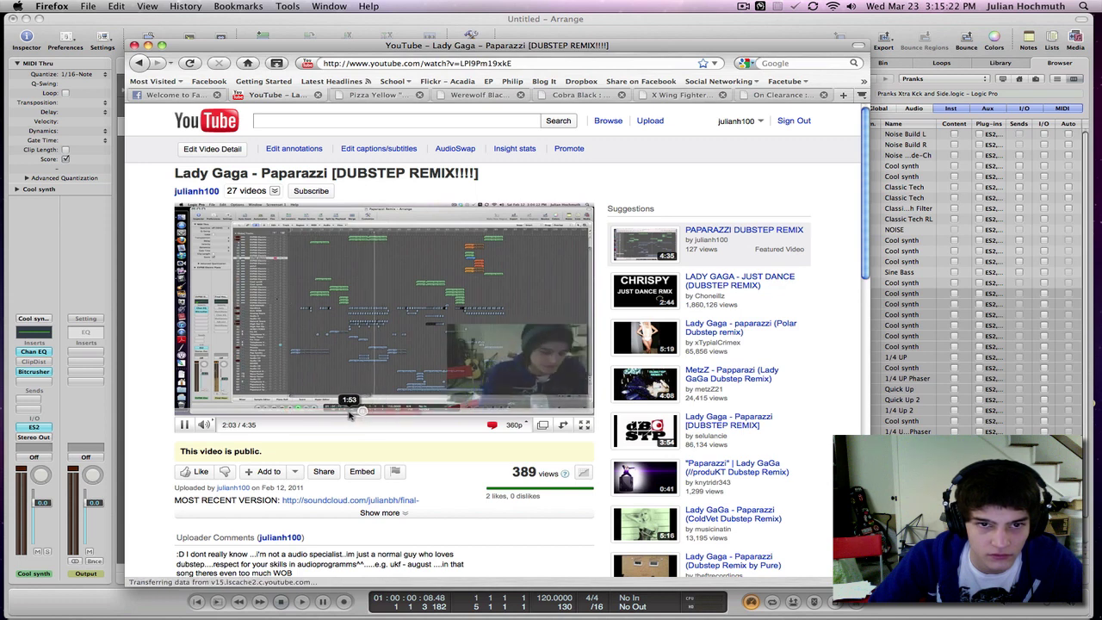
left_click(183, 426)
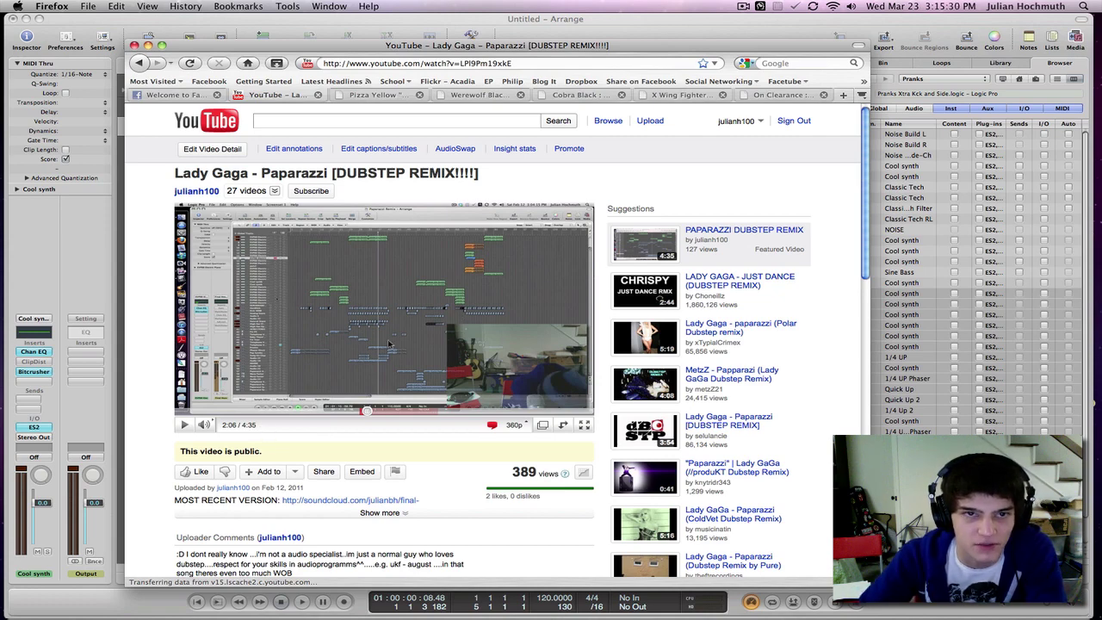
left_click(168, 37)
Load a stereo ES2 synth on the Inst 1 track
left_click(185, 109)
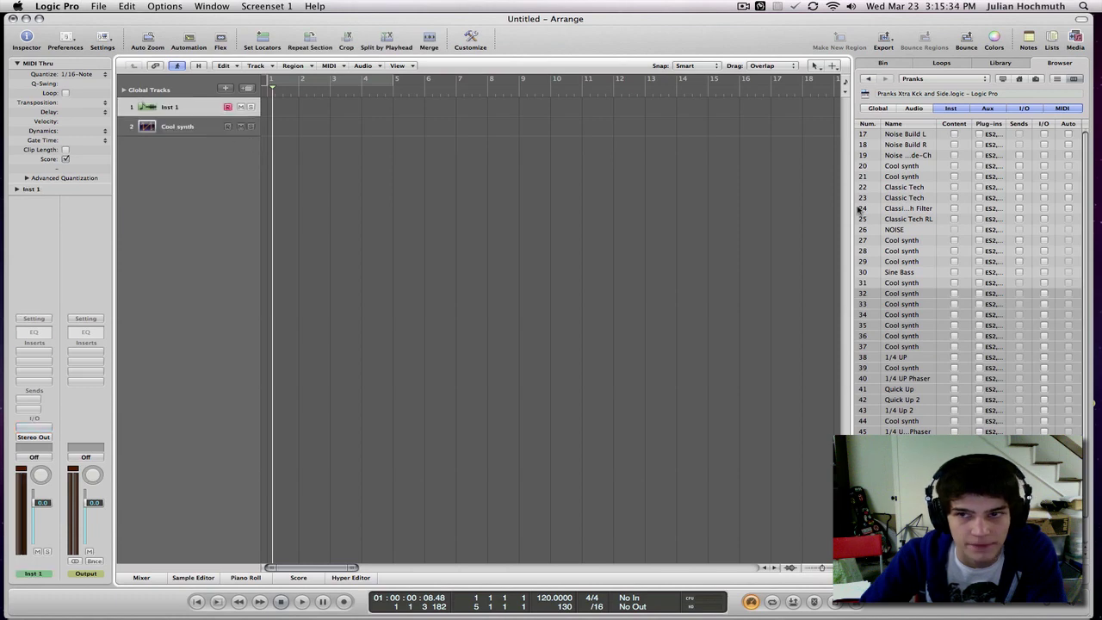
left_click(1076, 38)
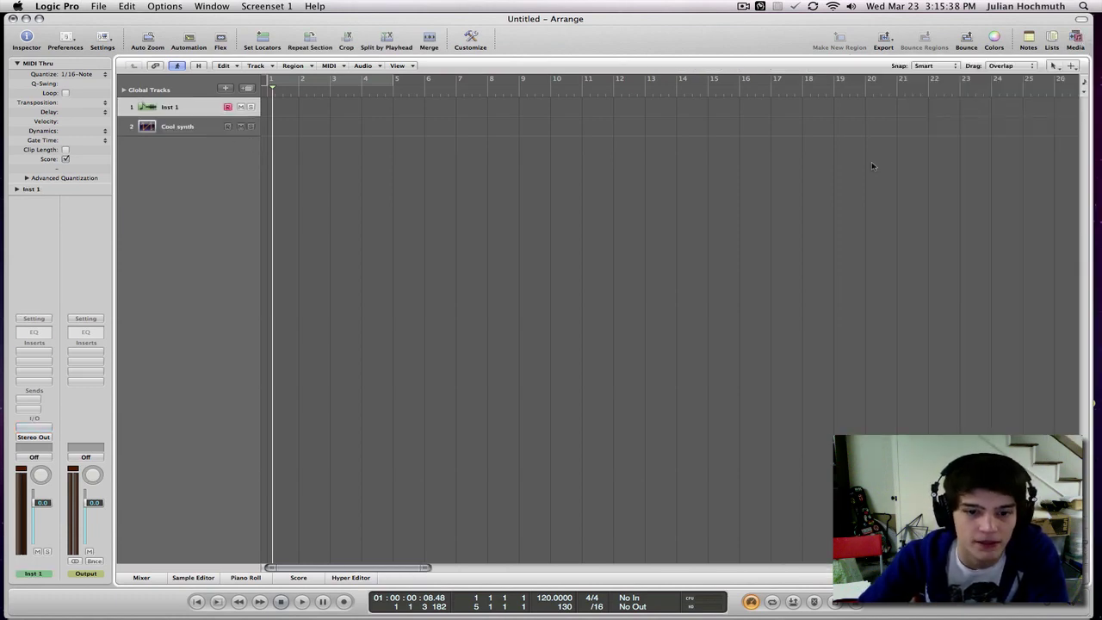
left_click(750, 601)
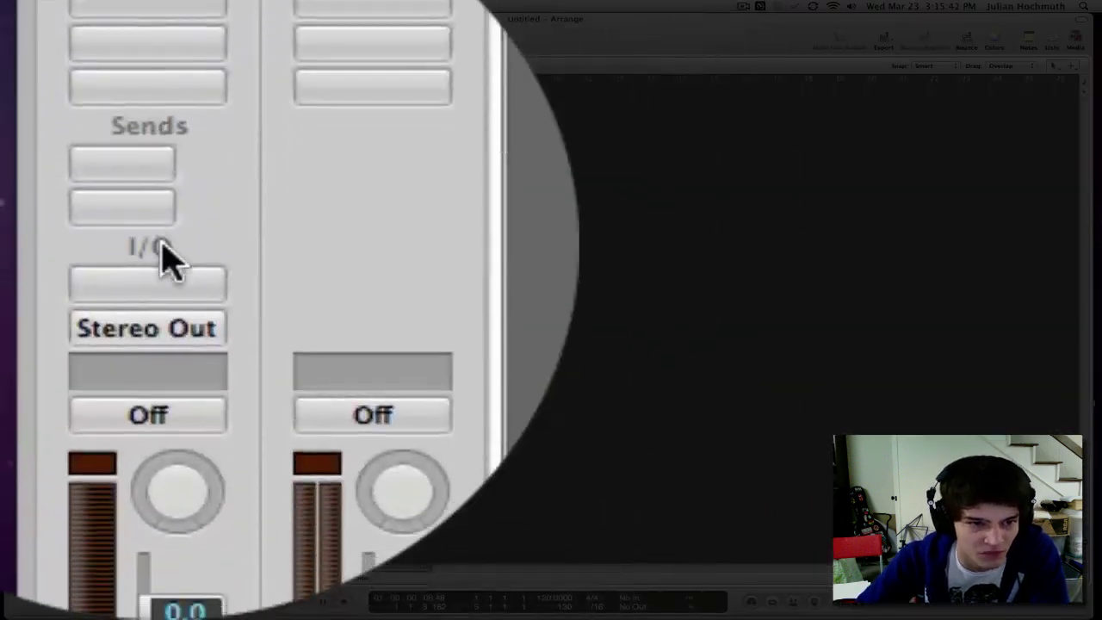
left_click(163, 257)
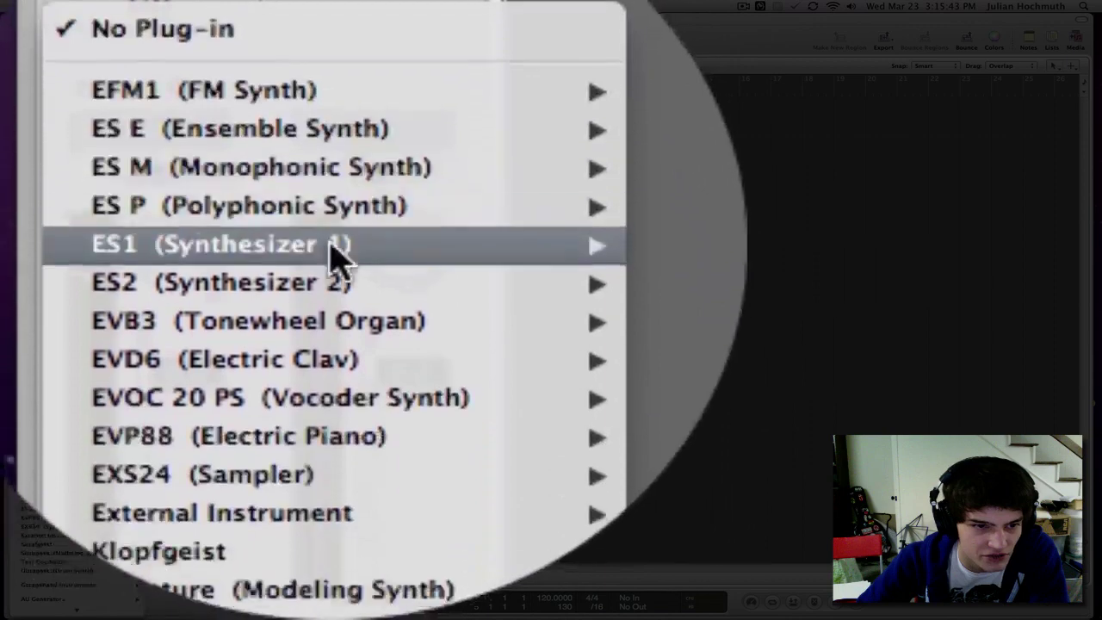
mouse_move(332, 259)
left_click(702, 248)
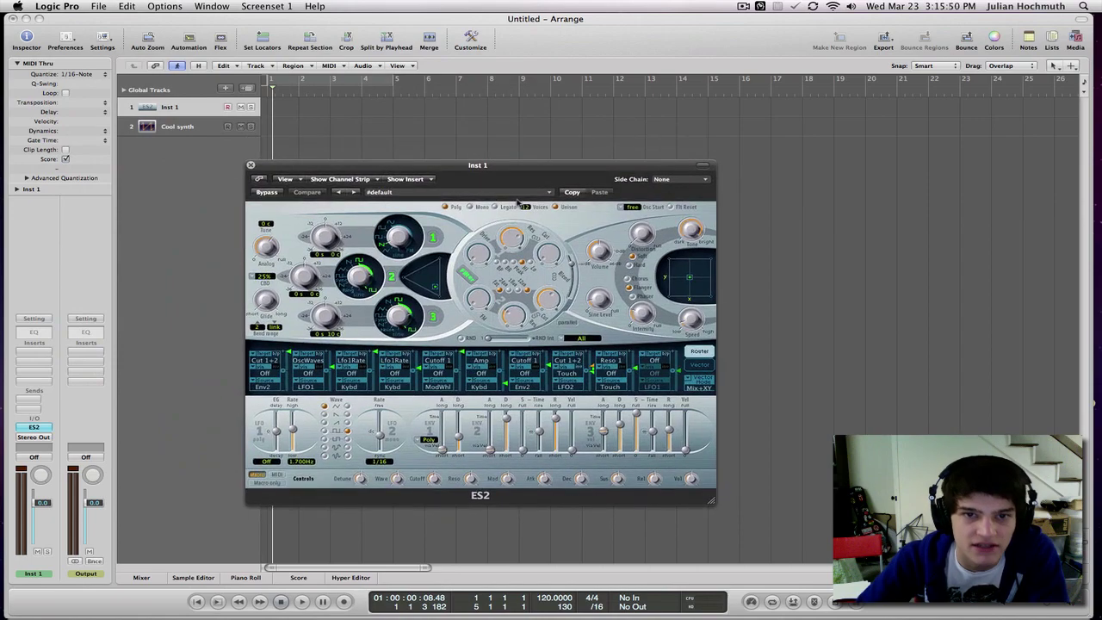
Load the 01 Synth Leads > Classic Techno 03 preset into the ES2
left_click(494, 196)
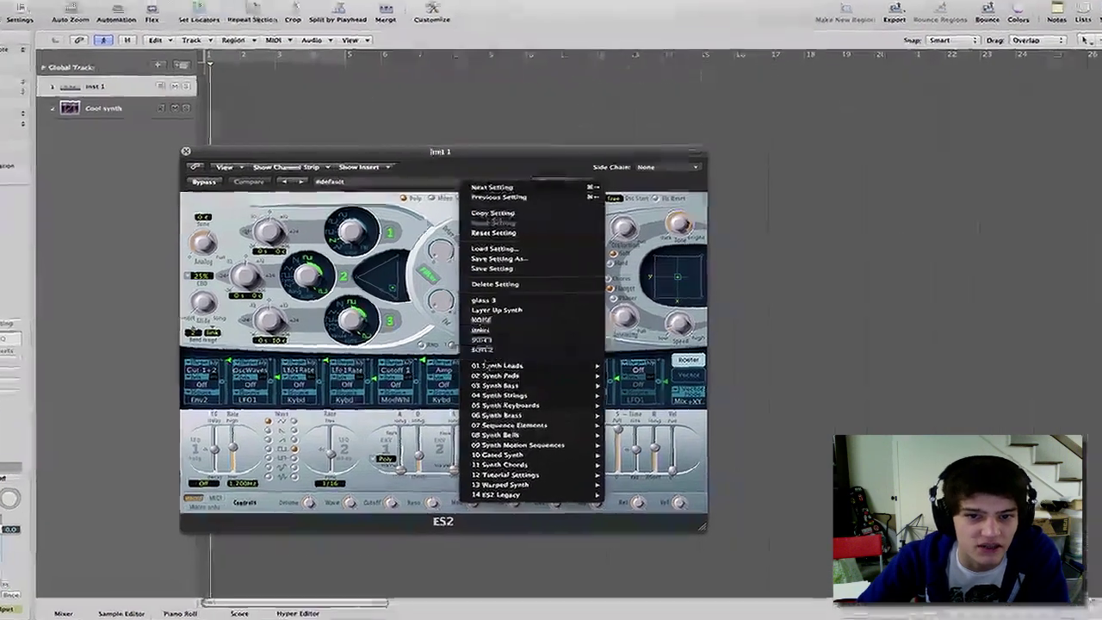
mouse_move(525, 372)
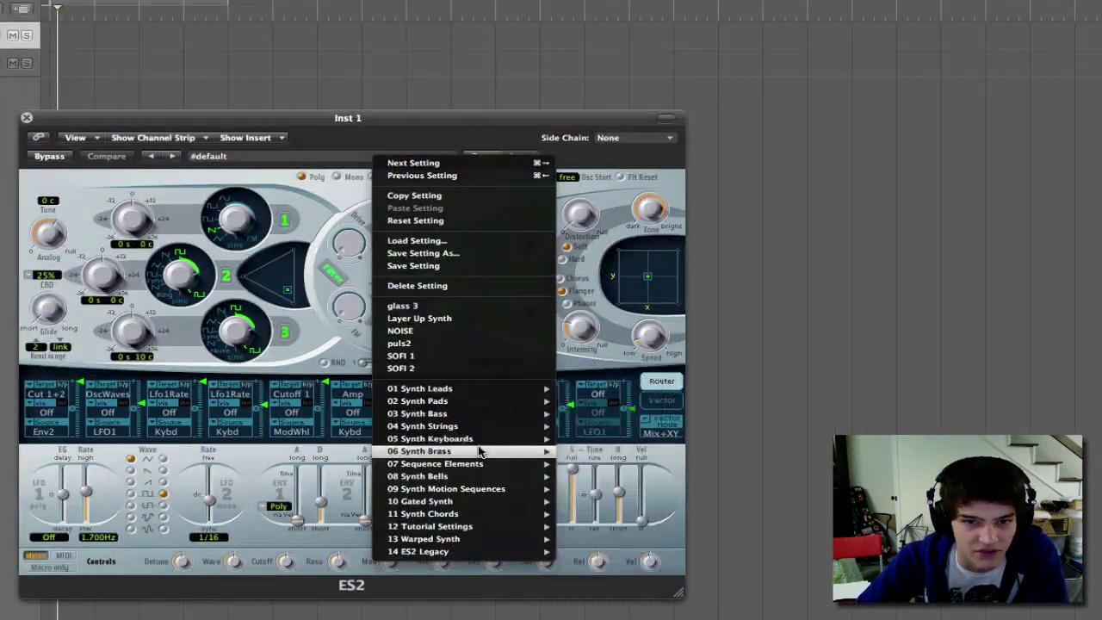
mouse_move(480, 451)
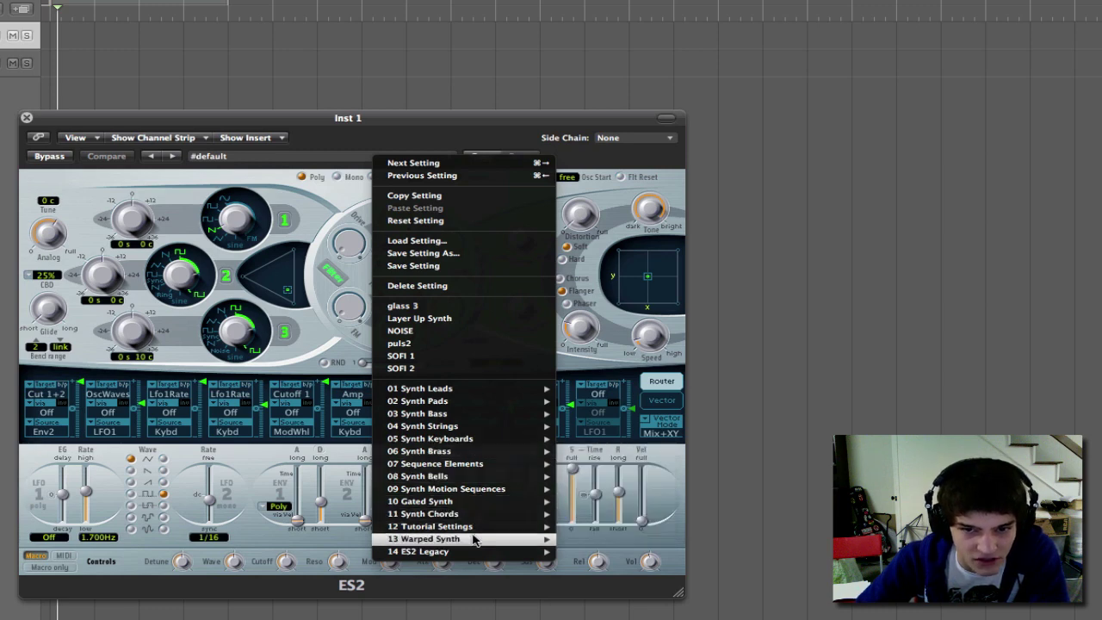
mouse_move(472, 521)
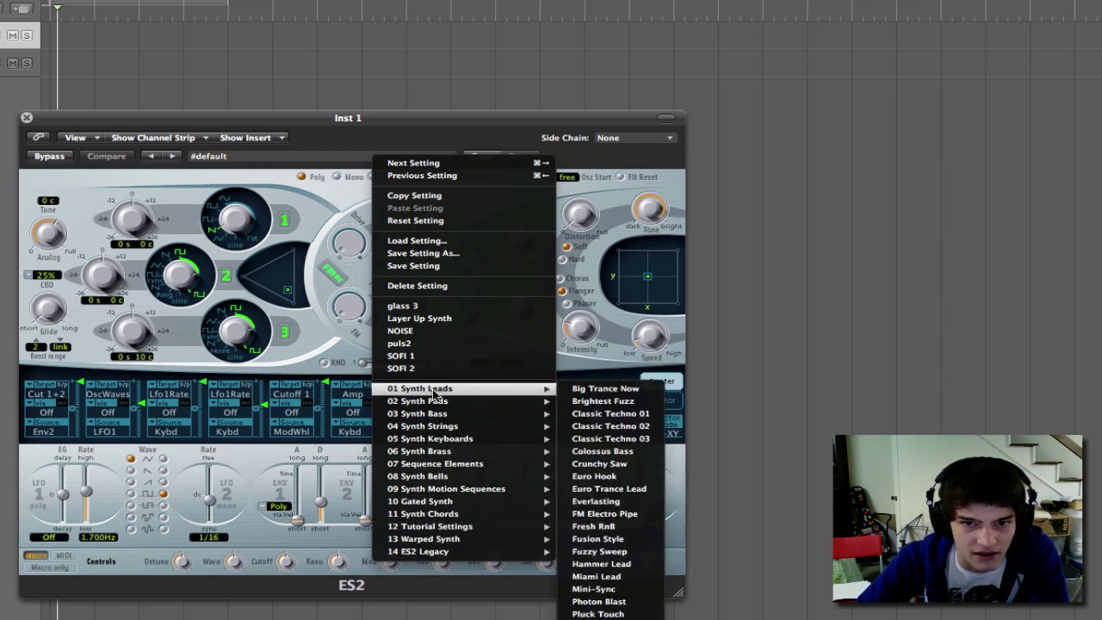
key("Escape")
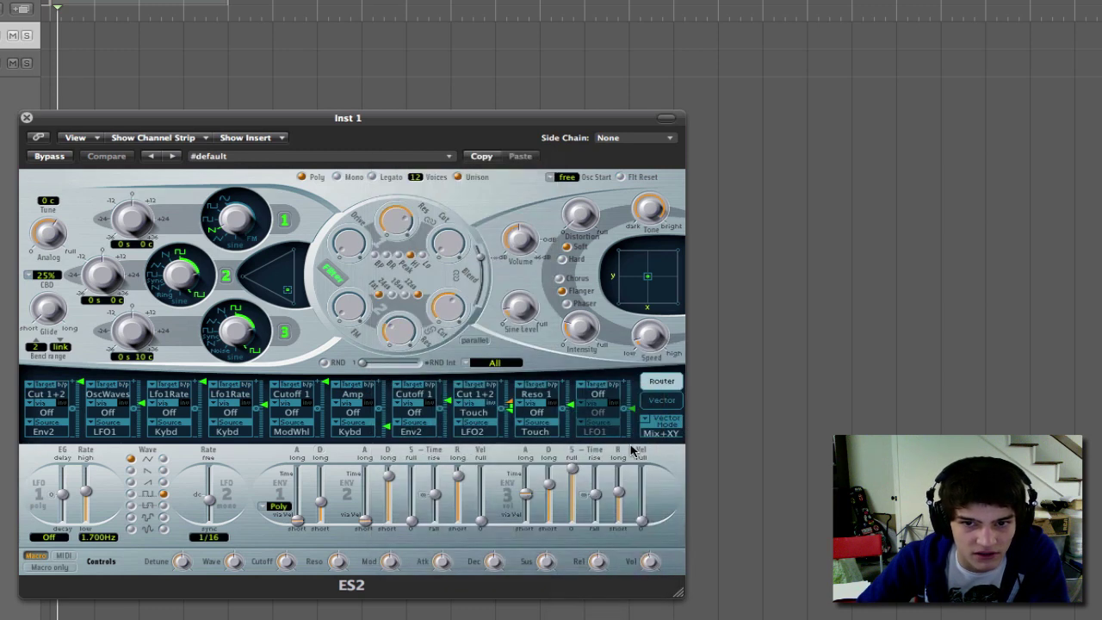
left_click(314, 164)
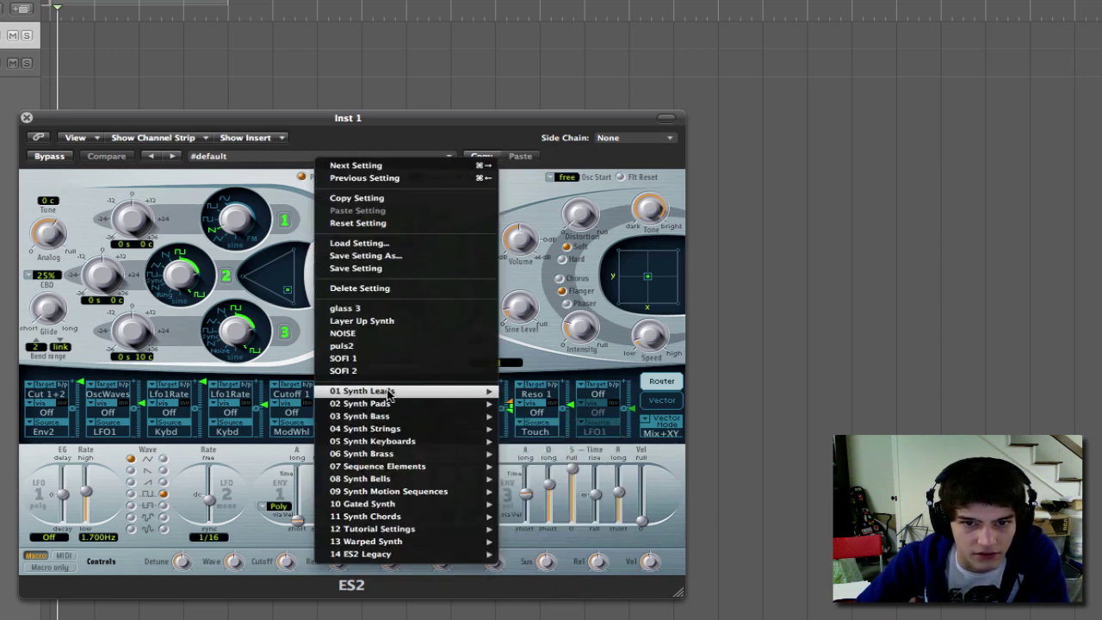
mouse_move(392, 392)
left_click(559, 441)
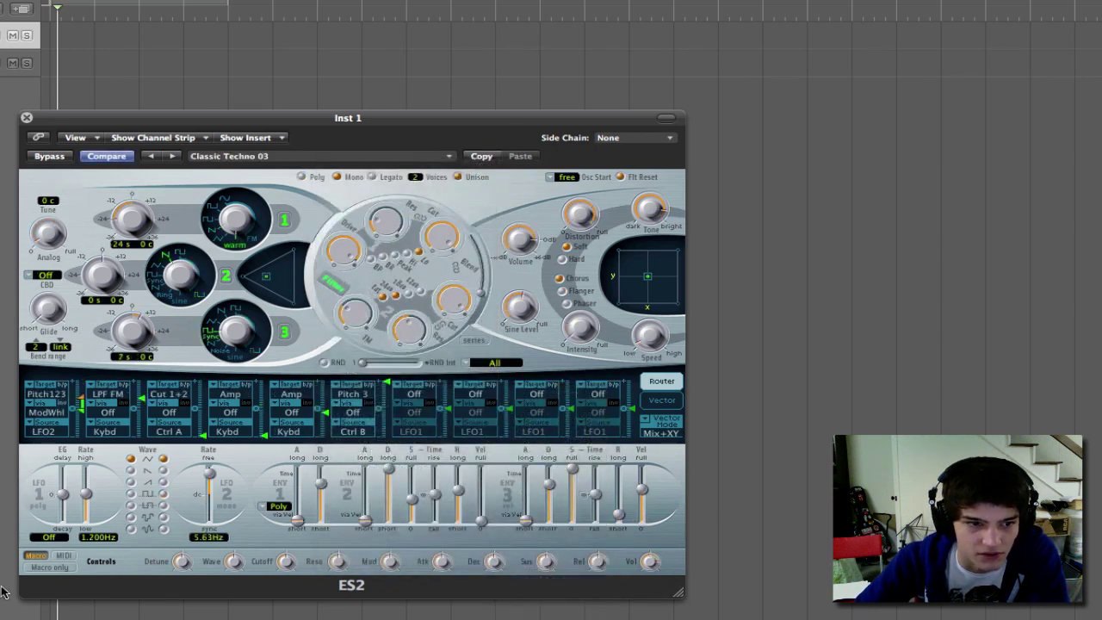
Audition the synth on the Caps Lock Keyboard at octave 3, then move the keyboard aside
key("Caps_Lock")
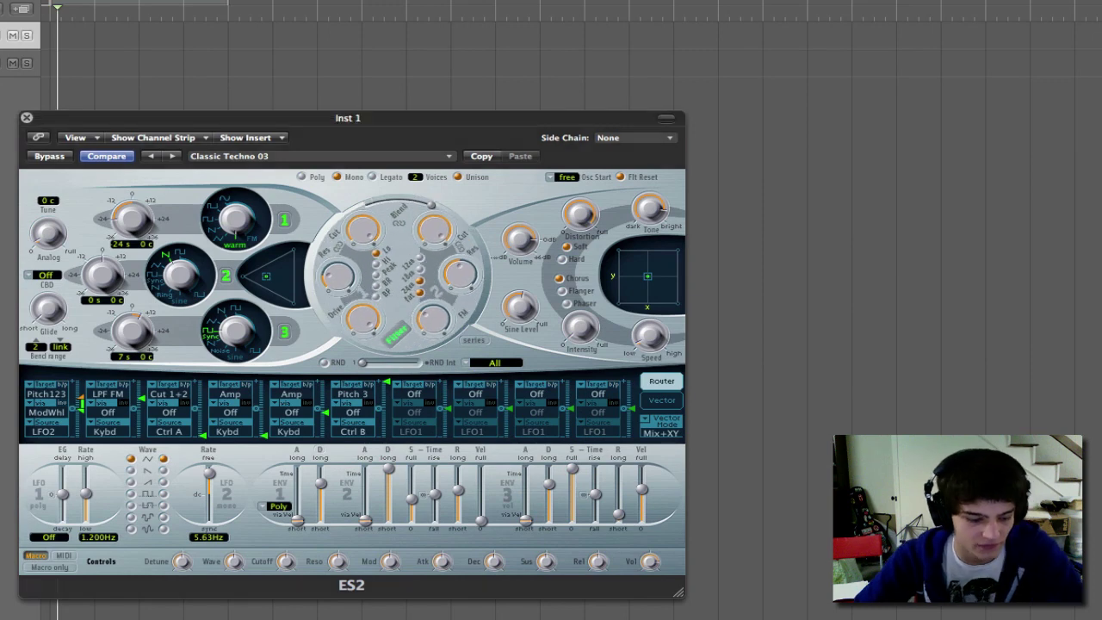
key("a")
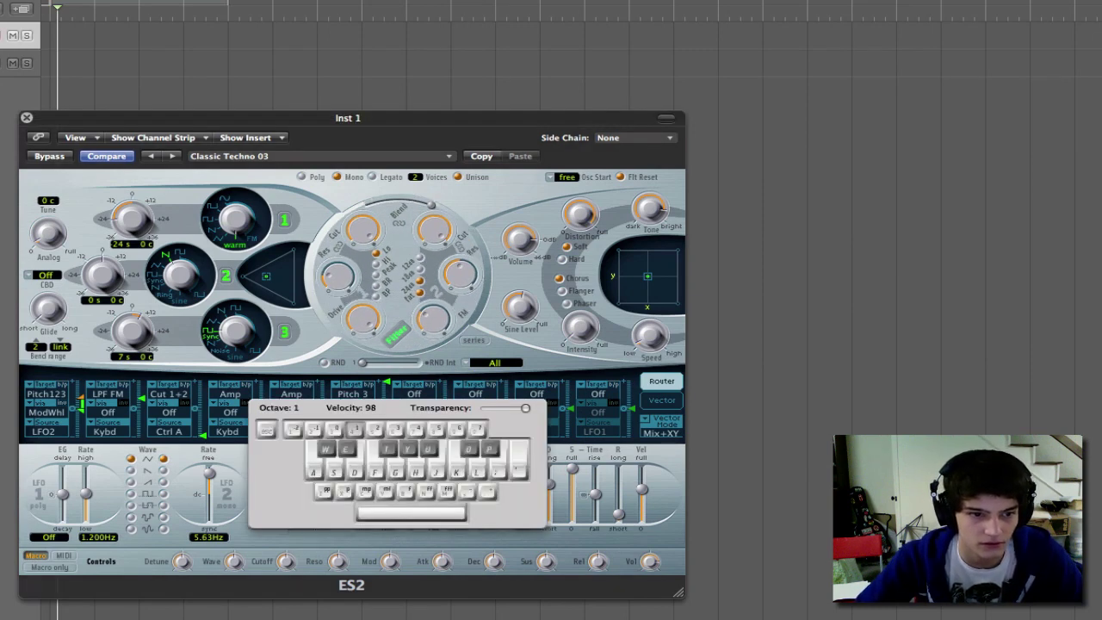
key("a")
key("x")
key("x")
key("s")
key("f")
key("a")
key("s")
key("f")
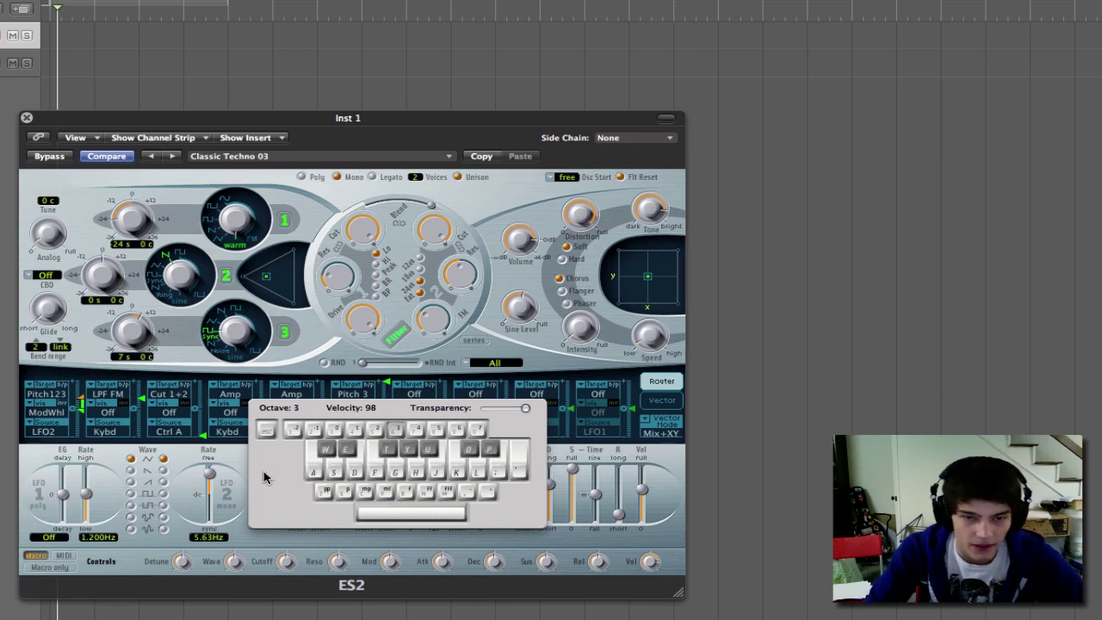
left_click_drag(269, 479, 722, 345)
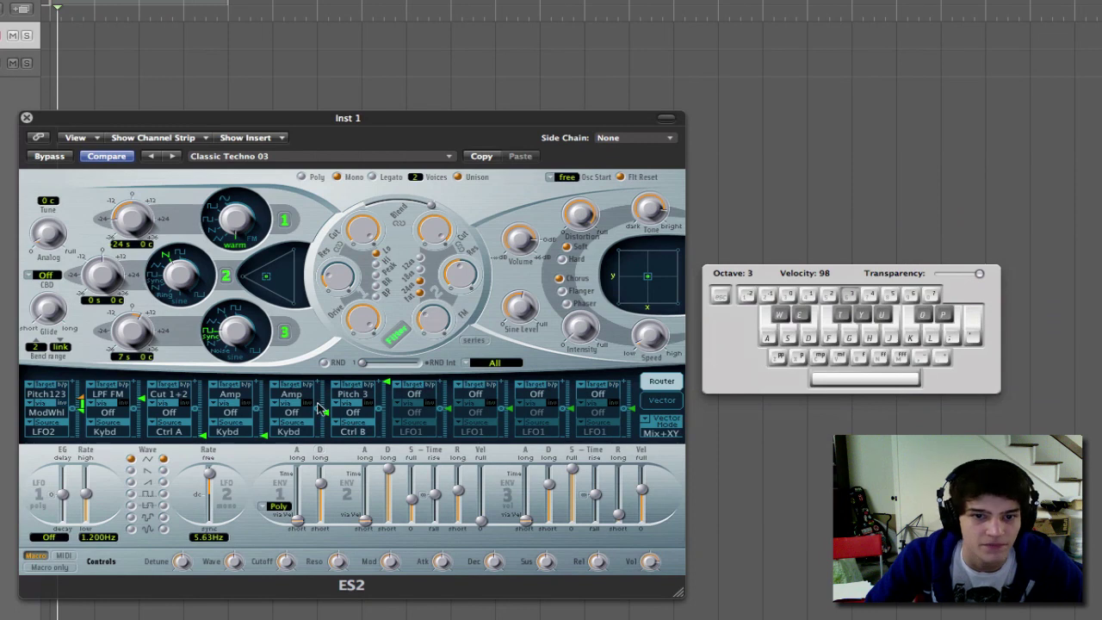
Set an empty LFO1 router slot's target to Pitch123
left_click(352, 394)
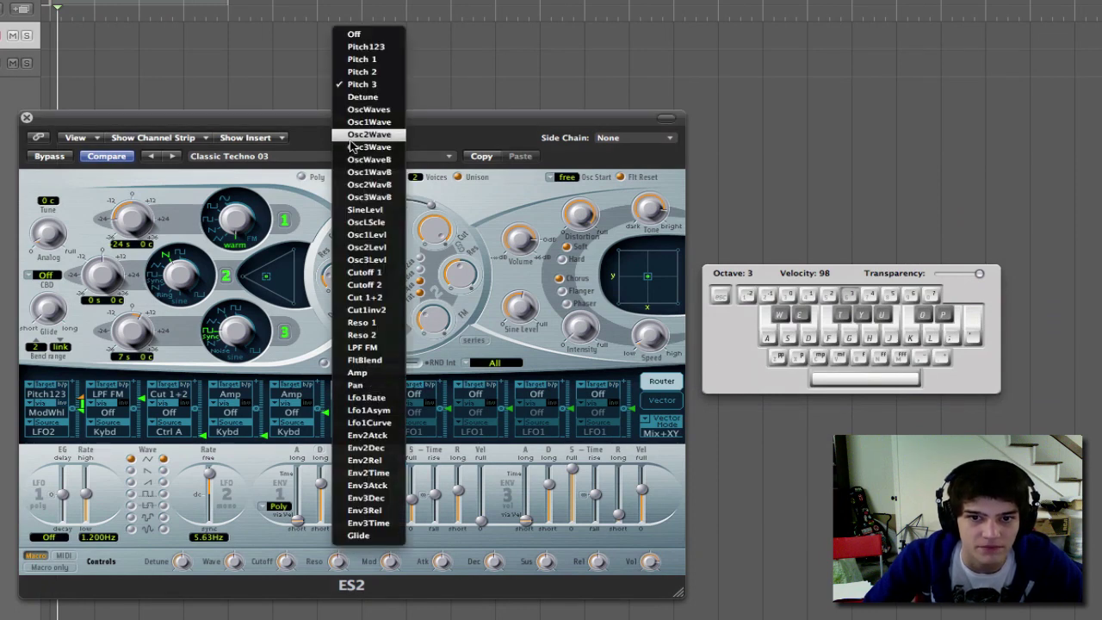
left_click(451, 157)
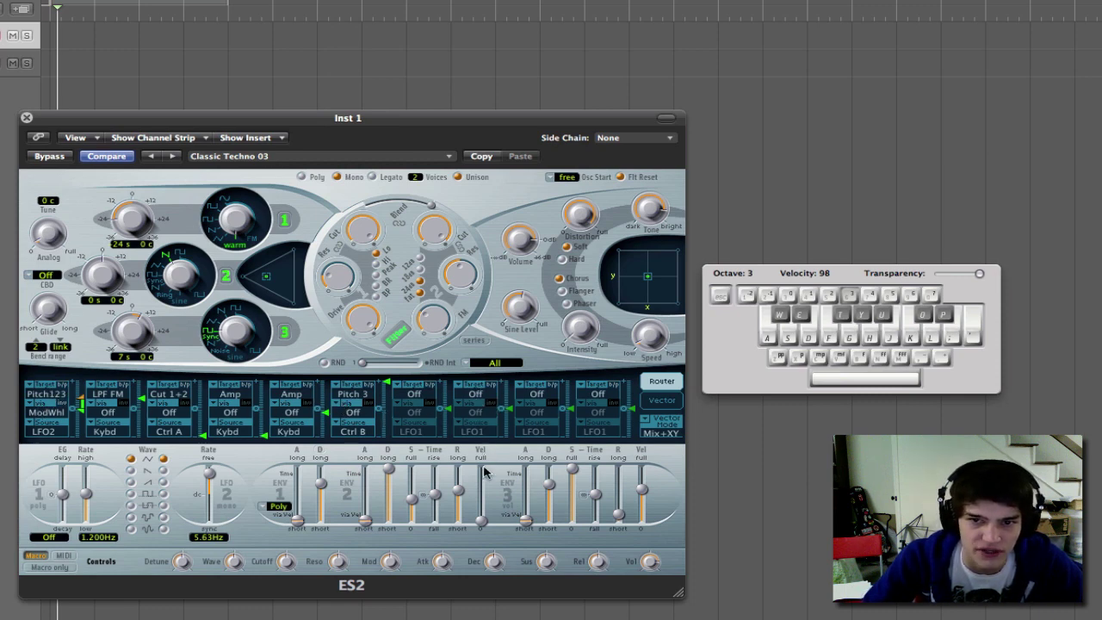
left_click(467, 396)
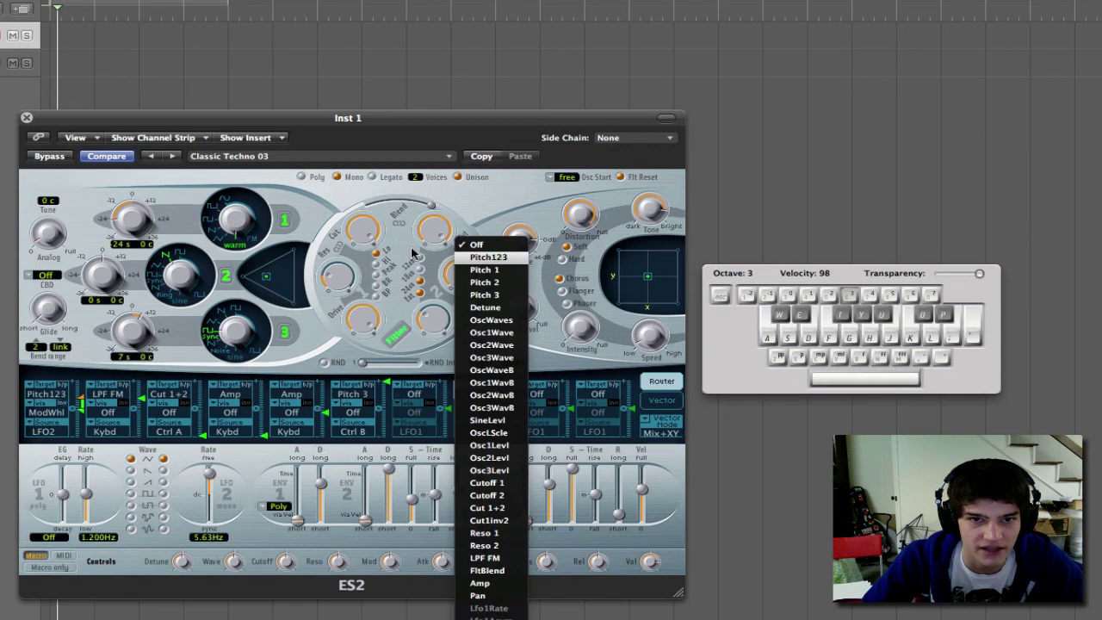
left_click(299, 198)
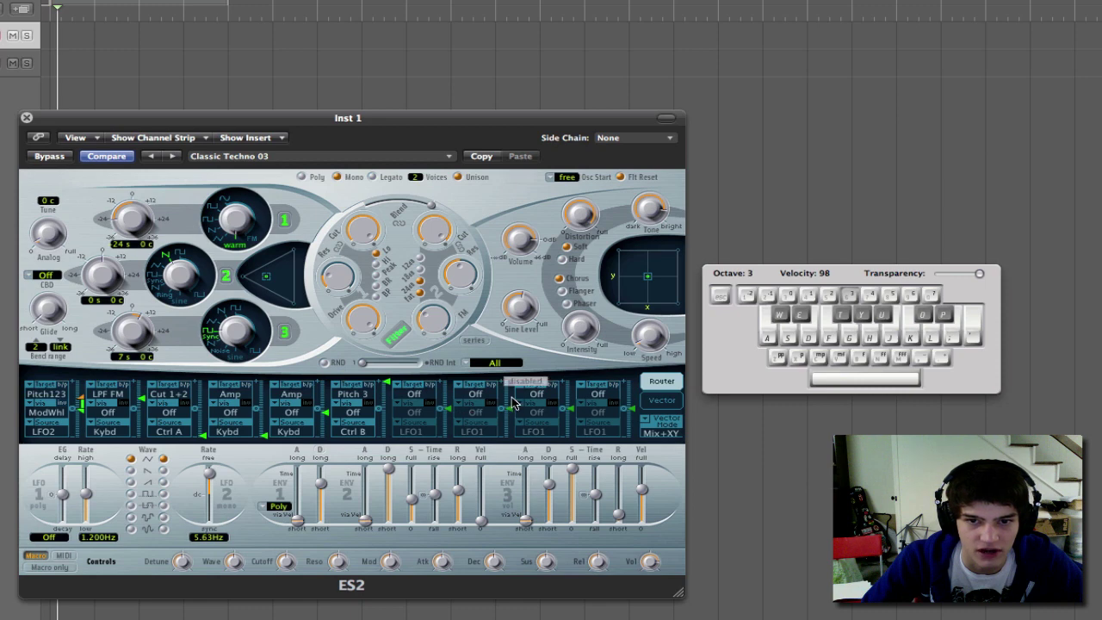
left_click(476, 394)
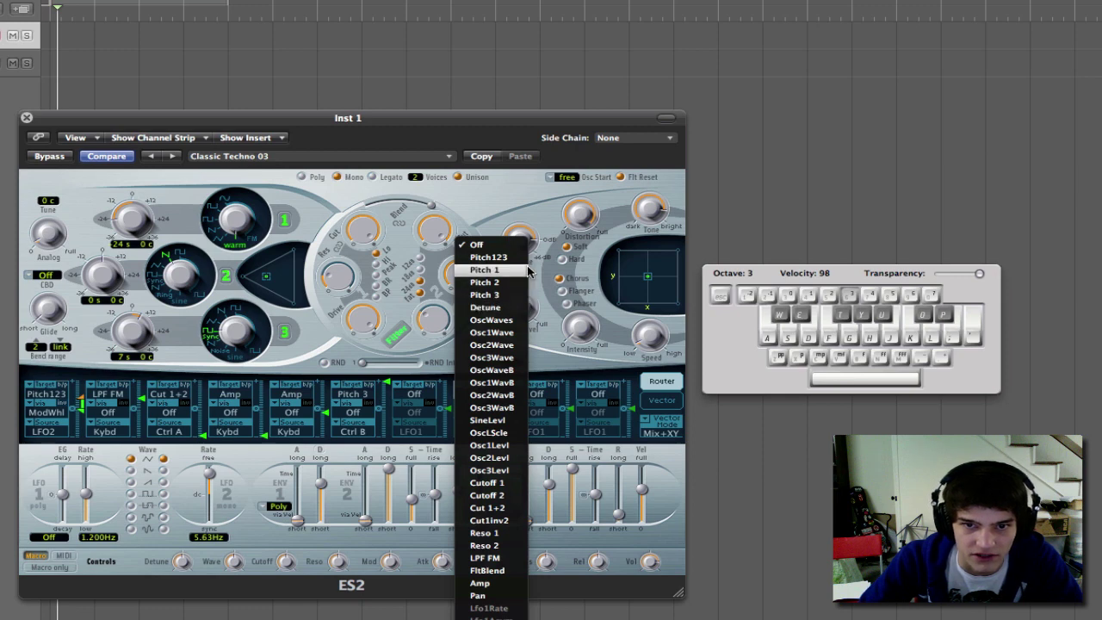
left_click(488, 256)
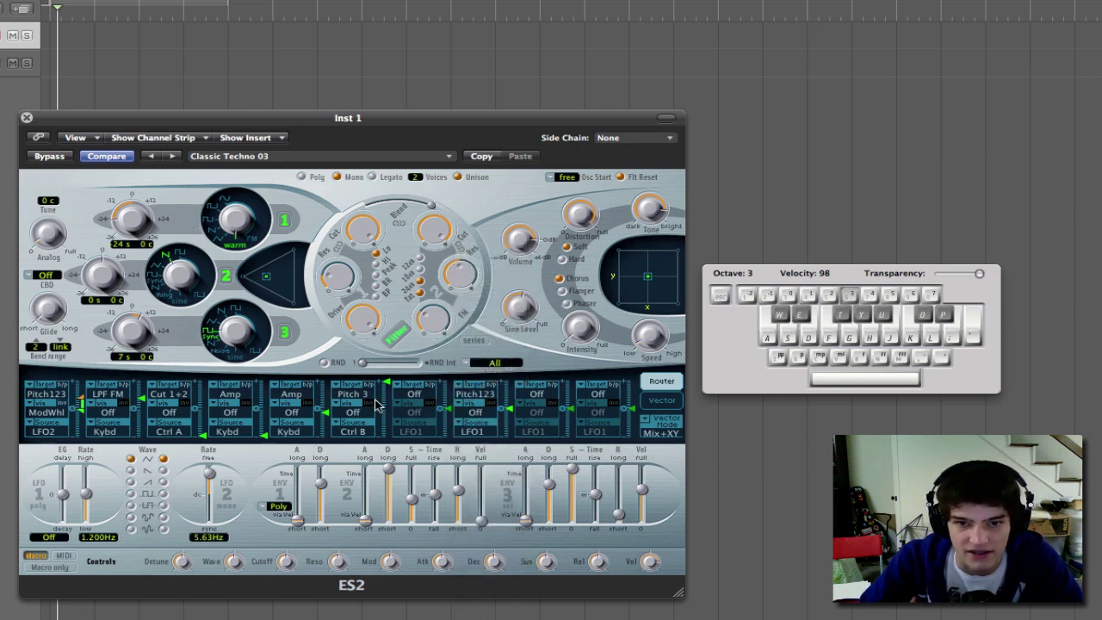
Make LFO2 the slot's source and sync LFO2's rate to about 1/4
left_click(484, 432)
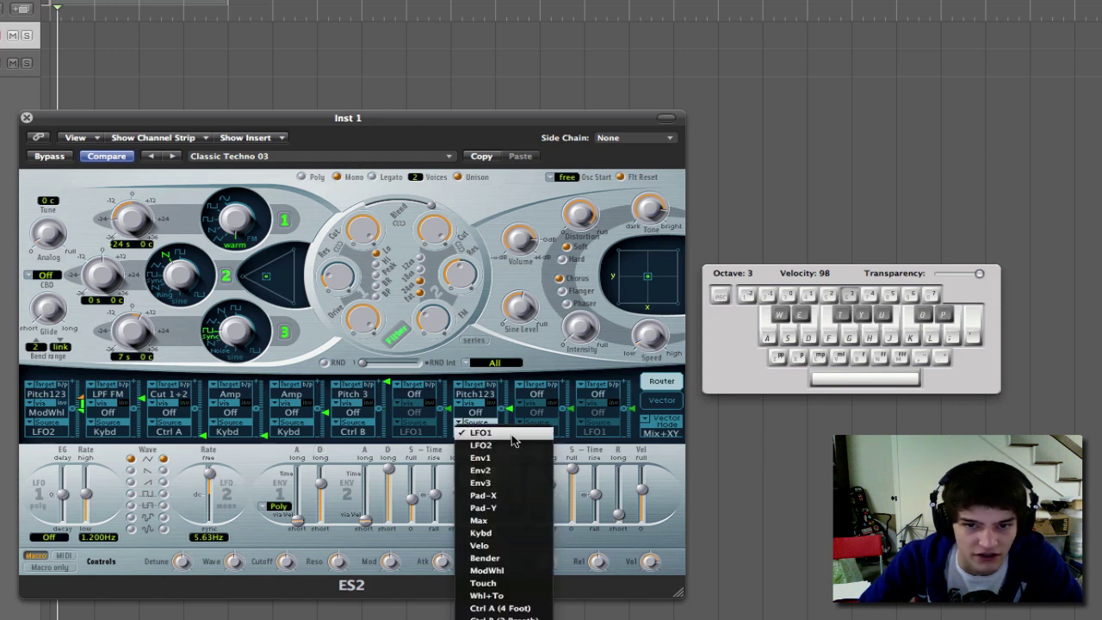
left_click(513, 441)
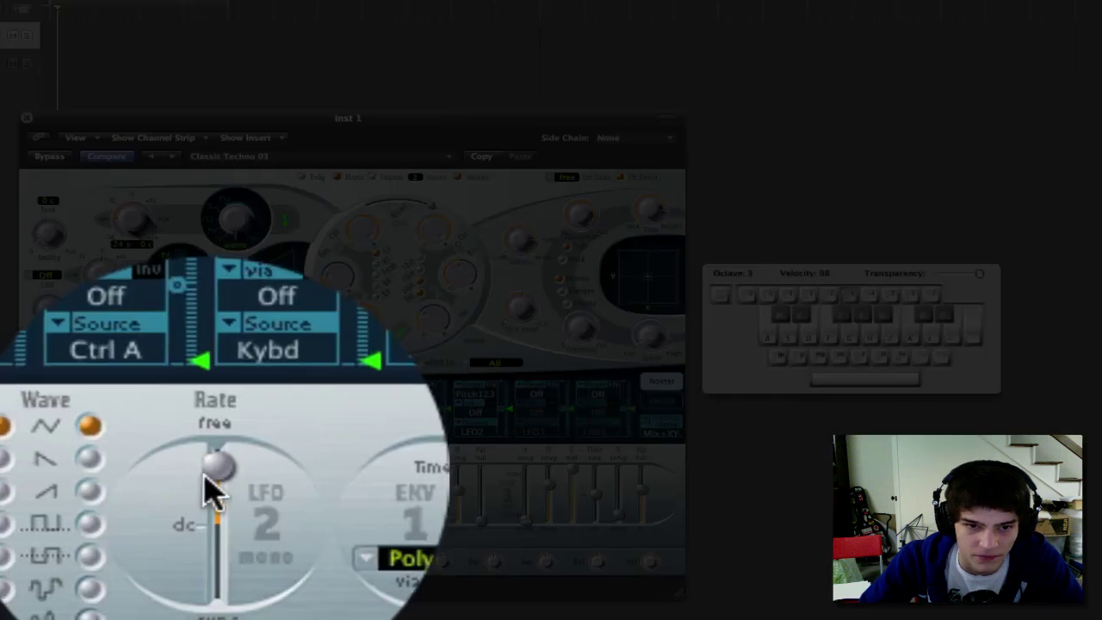
mouse_move(213, 495)
left_mouse_down()
mouse_move(207, 467)
mouse_move(211, 484)
left_mouse_up()
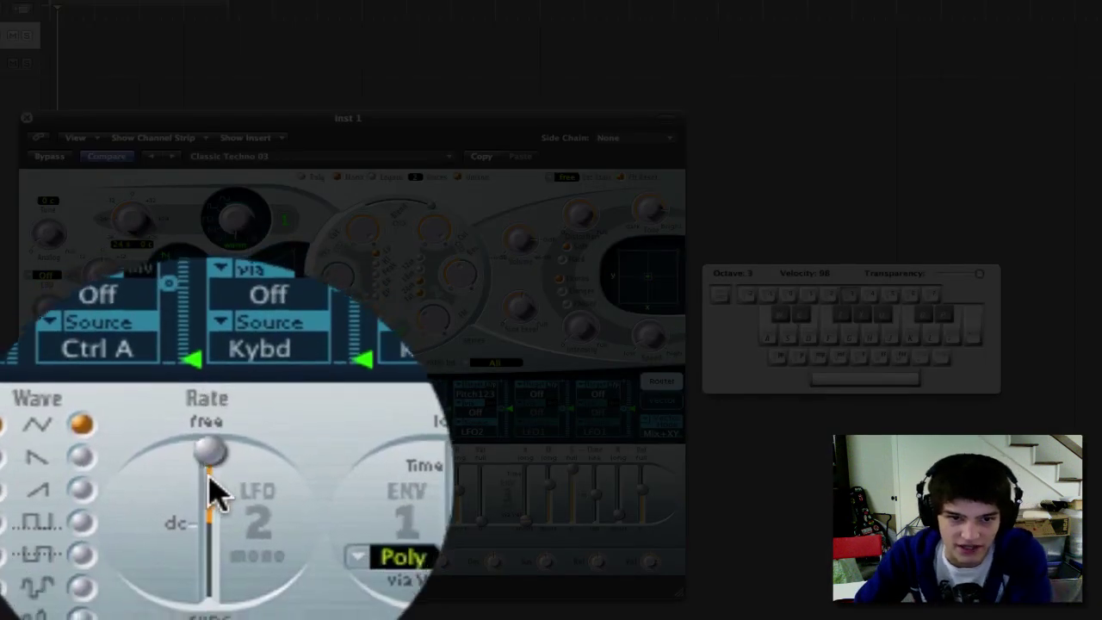
mouse_move(211, 487)
left_mouse_down()
mouse_move(197, 511)
mouse_move(219, 496)
left_mouse_up()
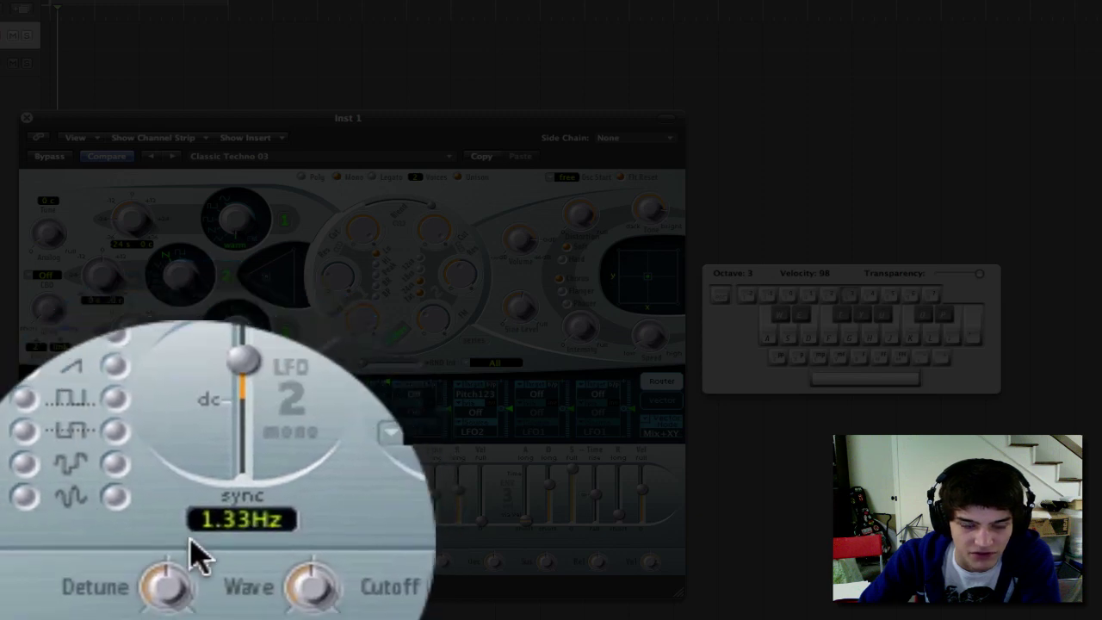
left_click_drag(212, 482, 211, 512)
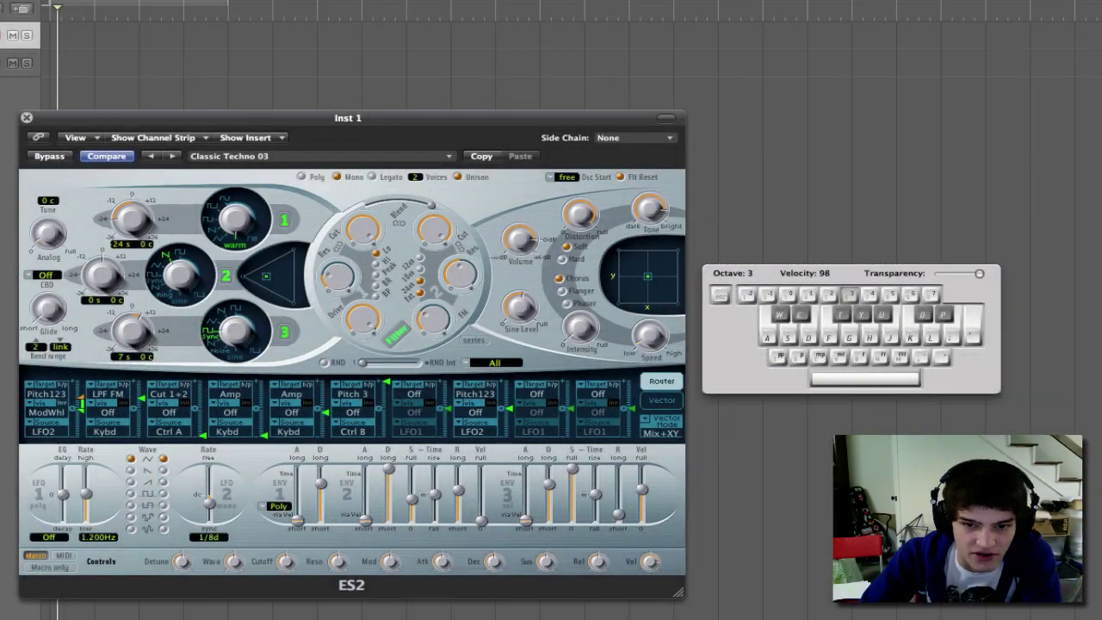
left_click_drag(208, 507, 204, 502)
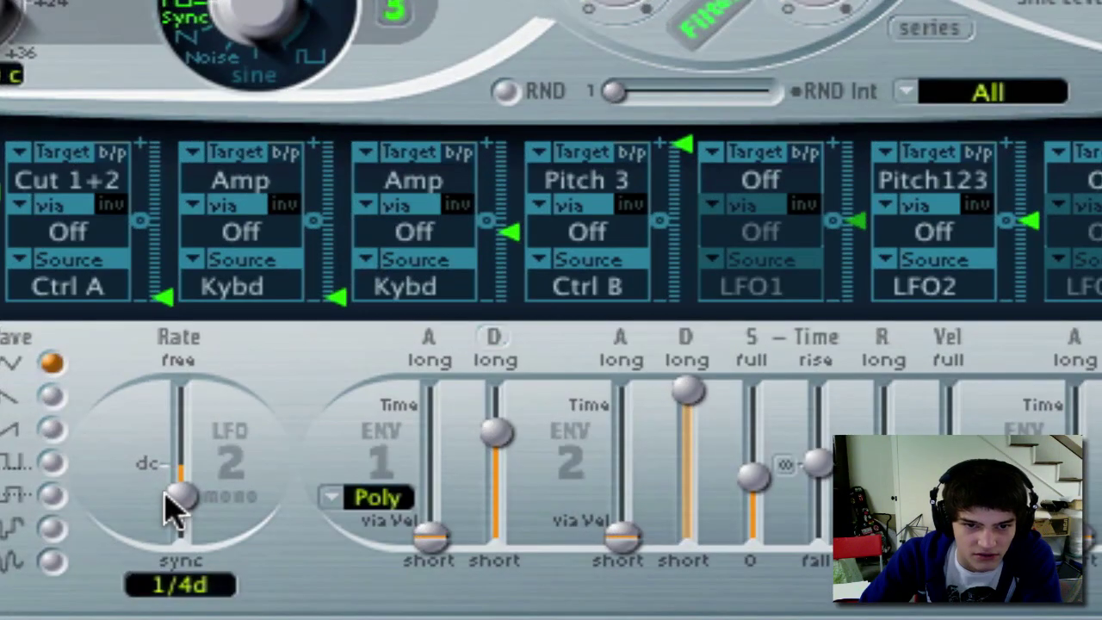
mouse_move(172, 510)
left_mouse_down()
mouse_move(191, 559)
mouse_move(172, 483)
mouse_move(176, 503)
left_mouse_up()
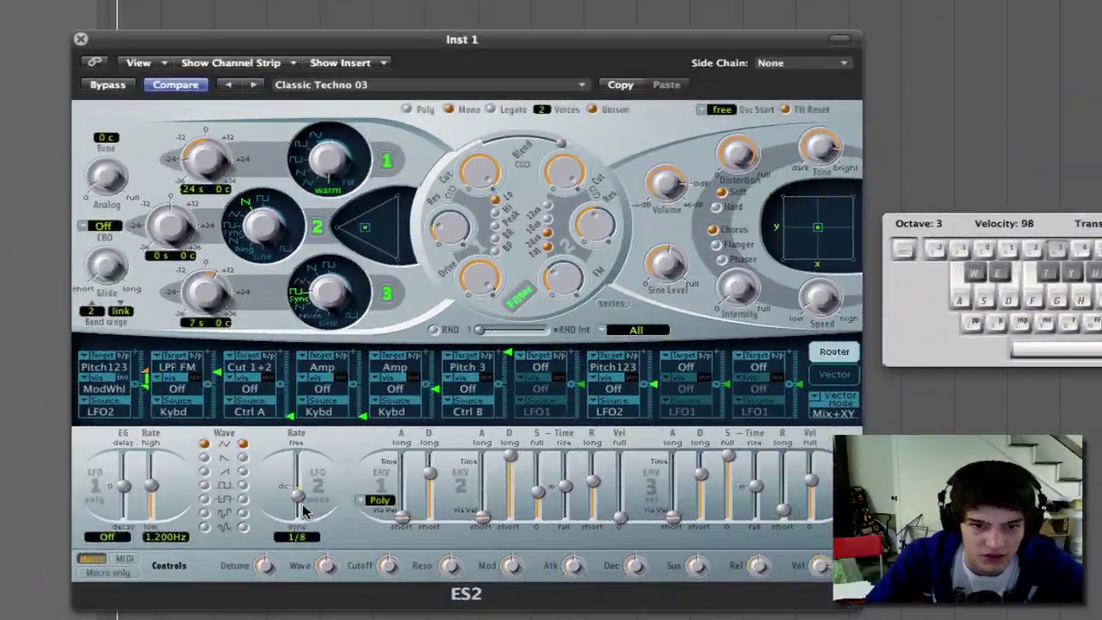
left_click_drag(296, 497, 300, 508)
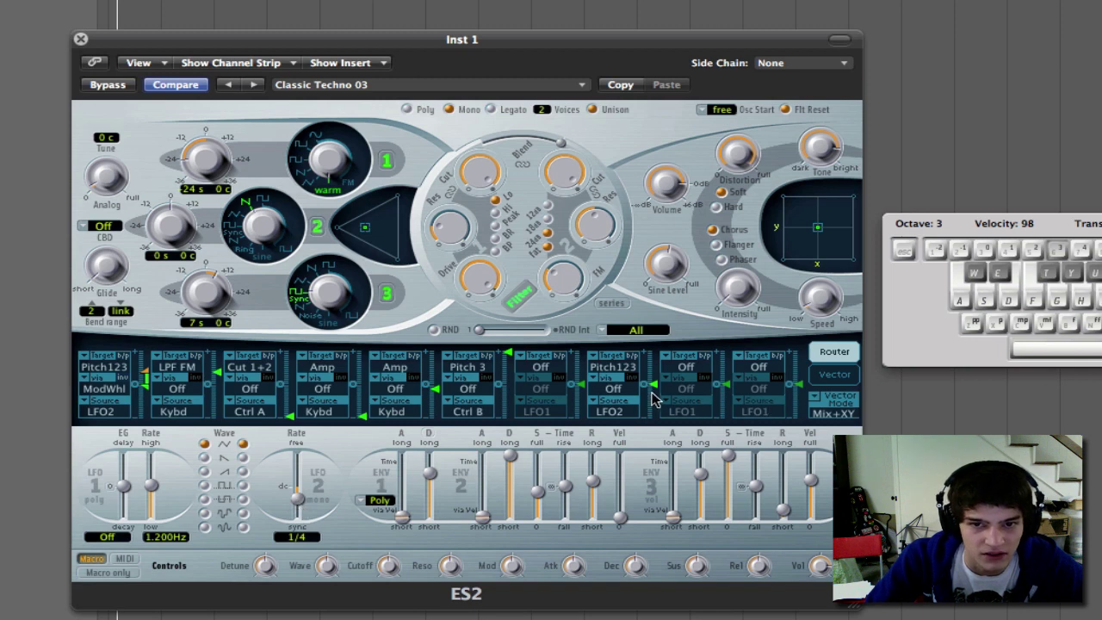
Raise the Pitch123 modulation amount, then trim it to about 0.33
left_click_drag(654, 396, 655, 379)
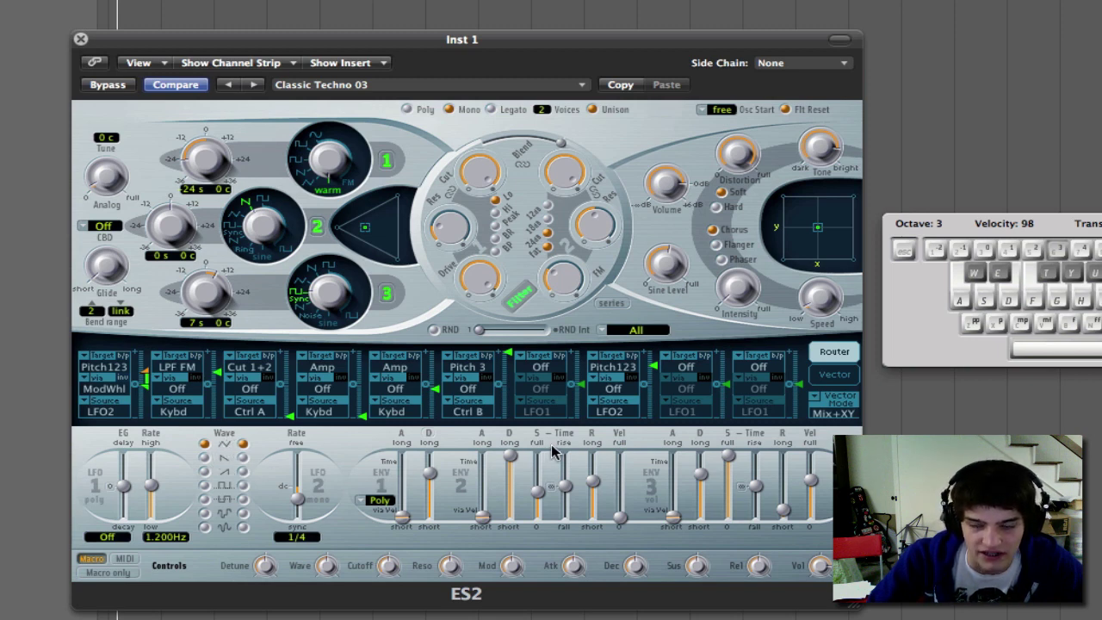
key("a")
mouse_move(658, 376)
left_mouse_down()
mouse_move(654, 390)
mouse_move(654, 372)
left_mouse_up()
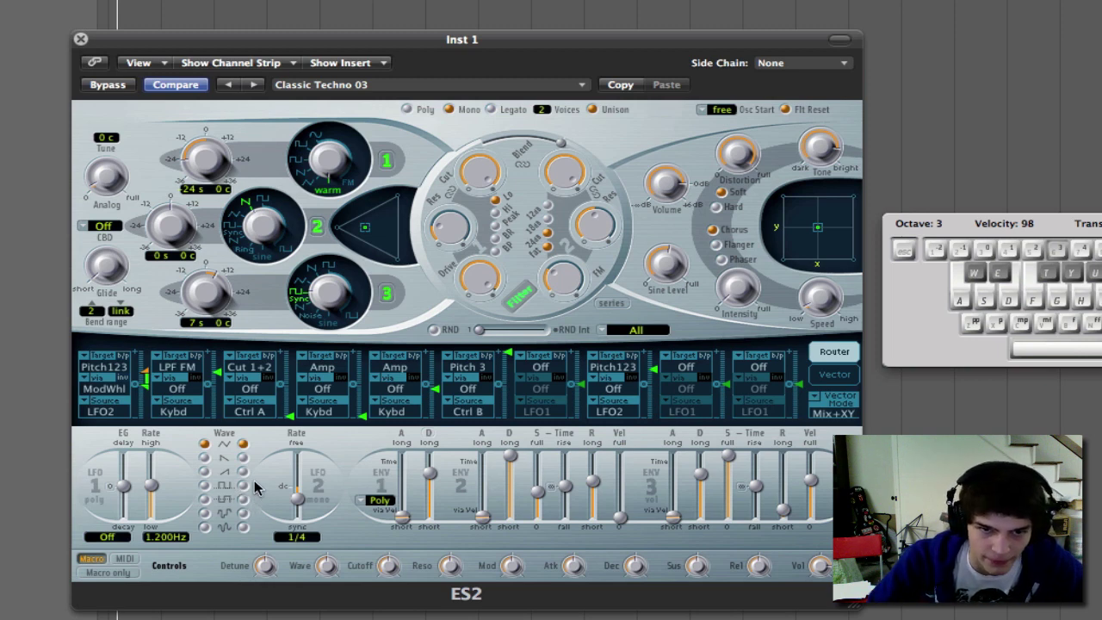
Give LFO1 and LFO2 new waveforms and lower the last LFO1 slot's amount
left_click(204, 457)
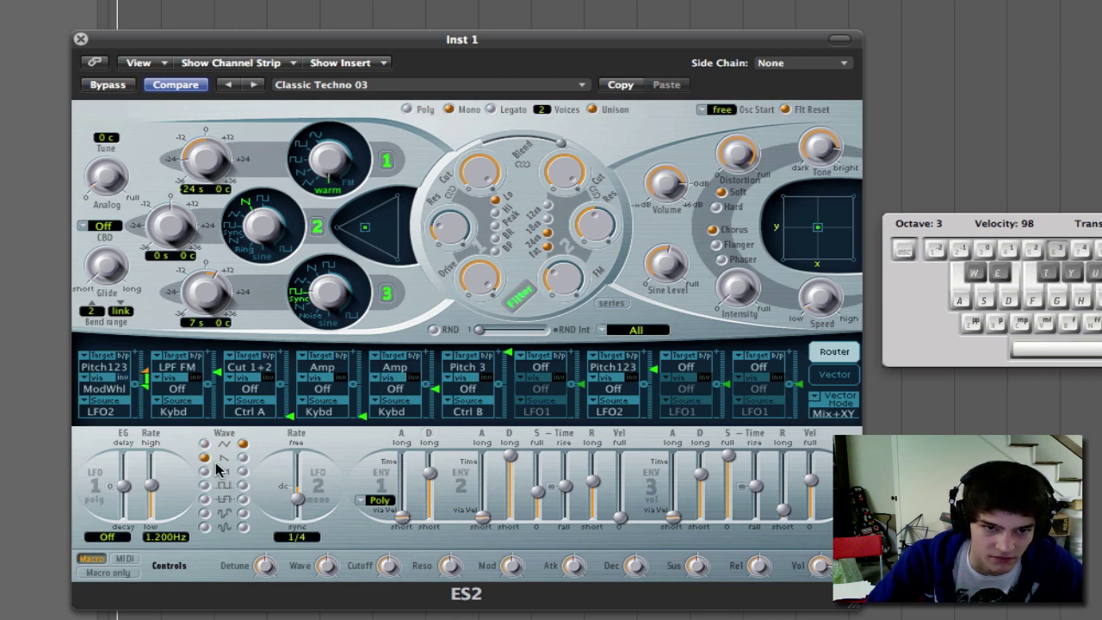
left_click(243, 457)
key("a")
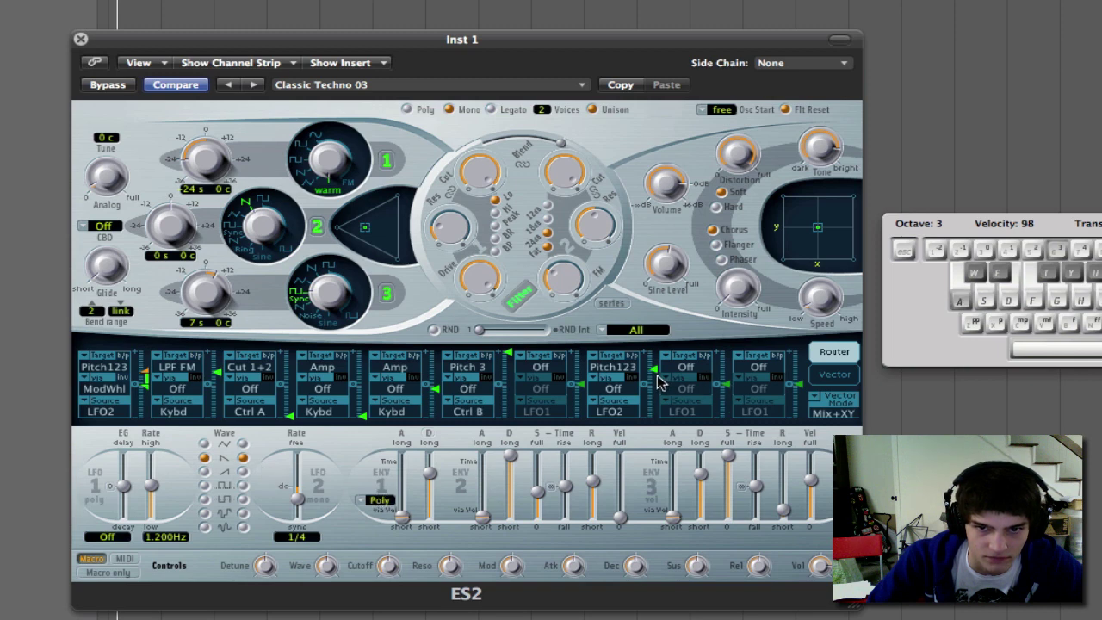
key("a")
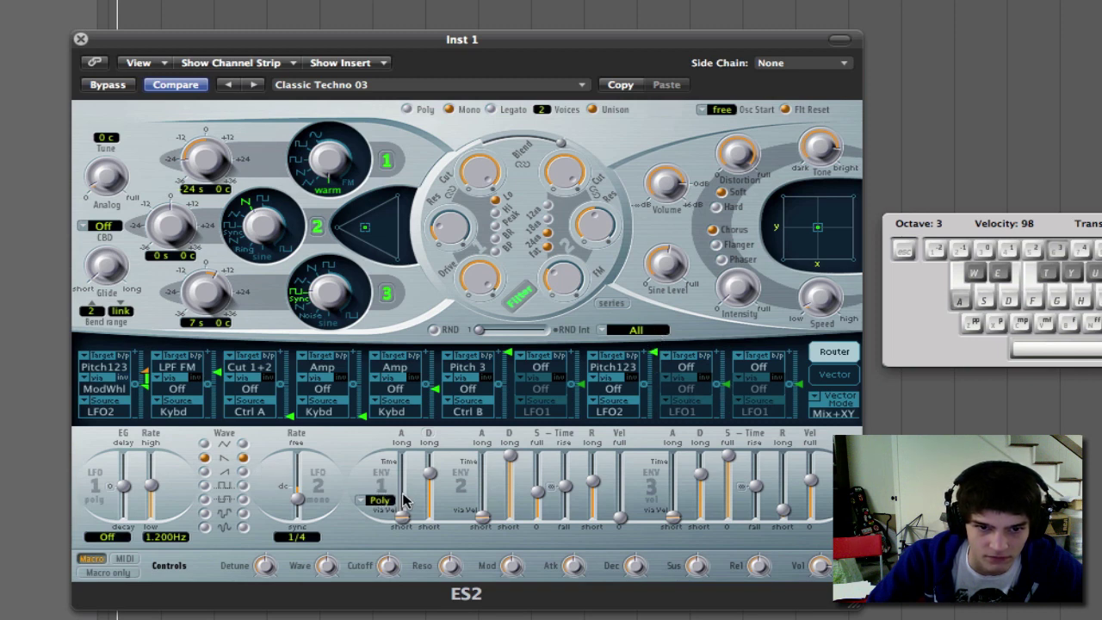
left_click_drag(671, 387, 652, 350)
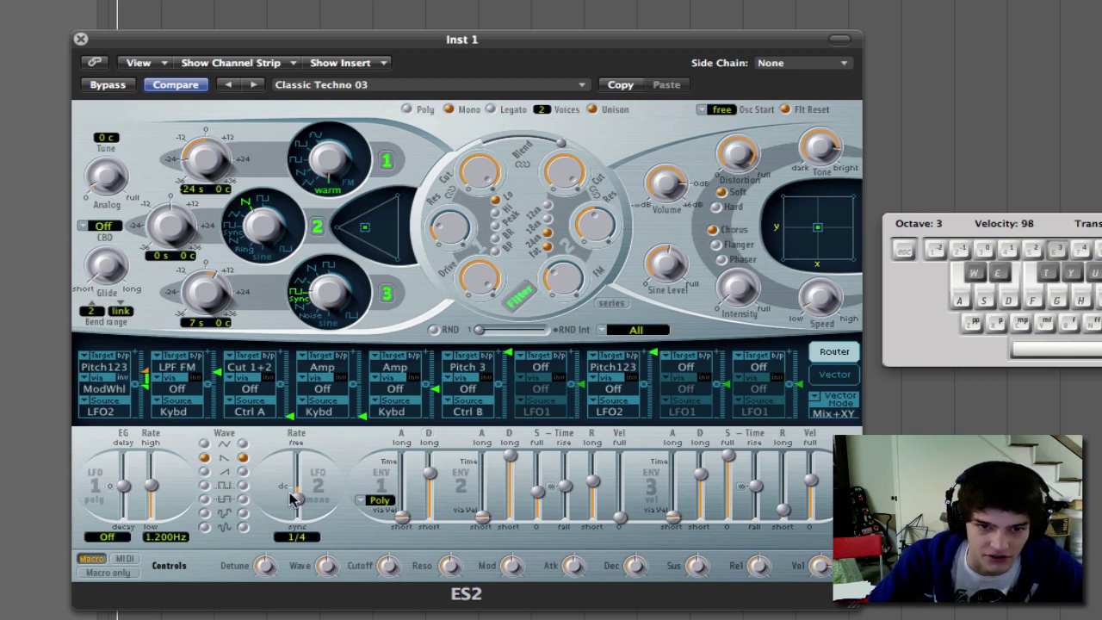
Slow LFO2's synced rate to 1 bar, drop the octave to 2, and change both waveforms again
left_click_drag(295, 499, 299, 510)
key("a")
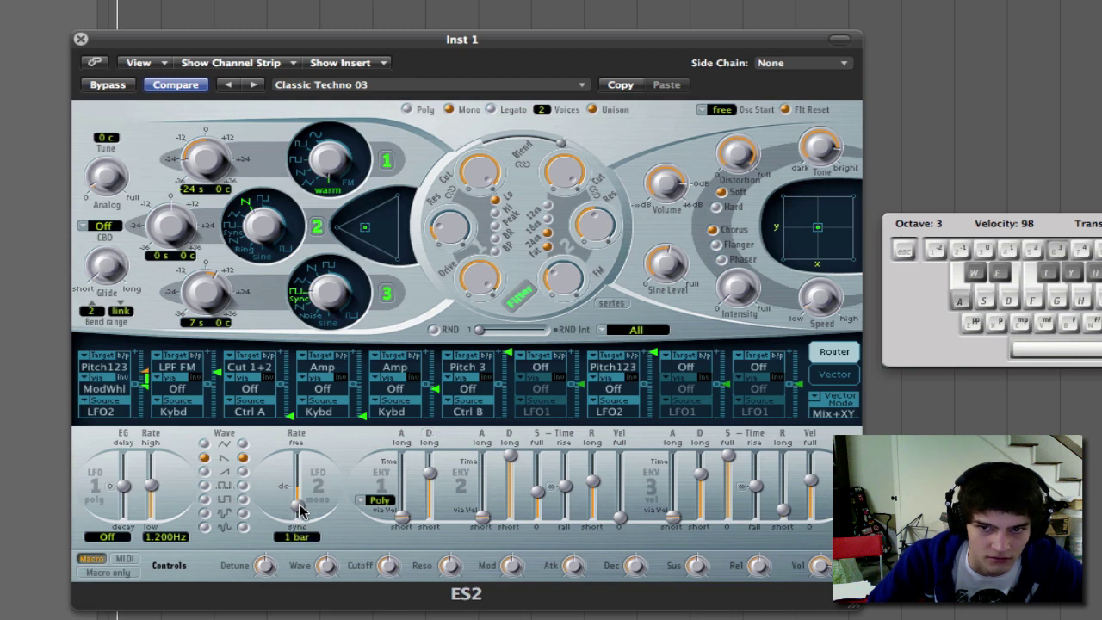
key("z")
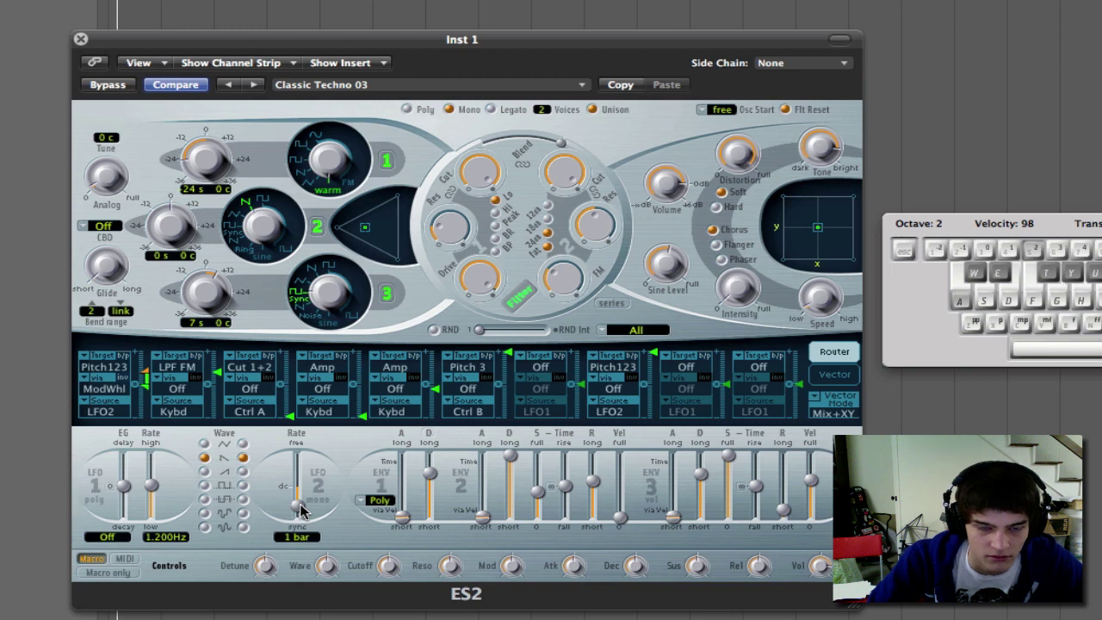
left_click(204, 470)
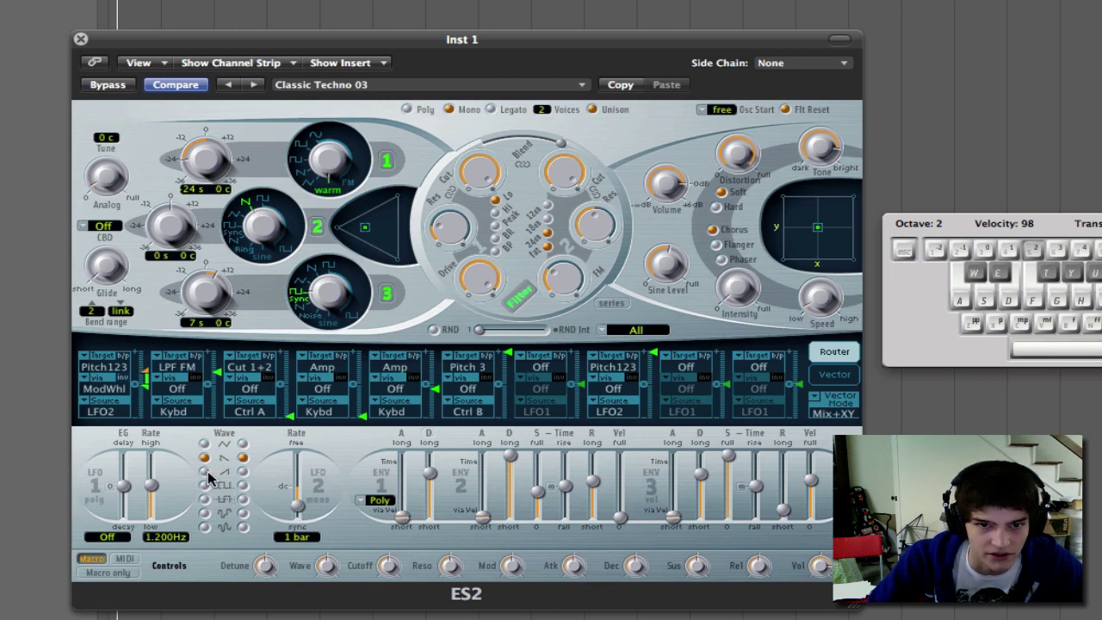
left_click(244, 472)
key("a")
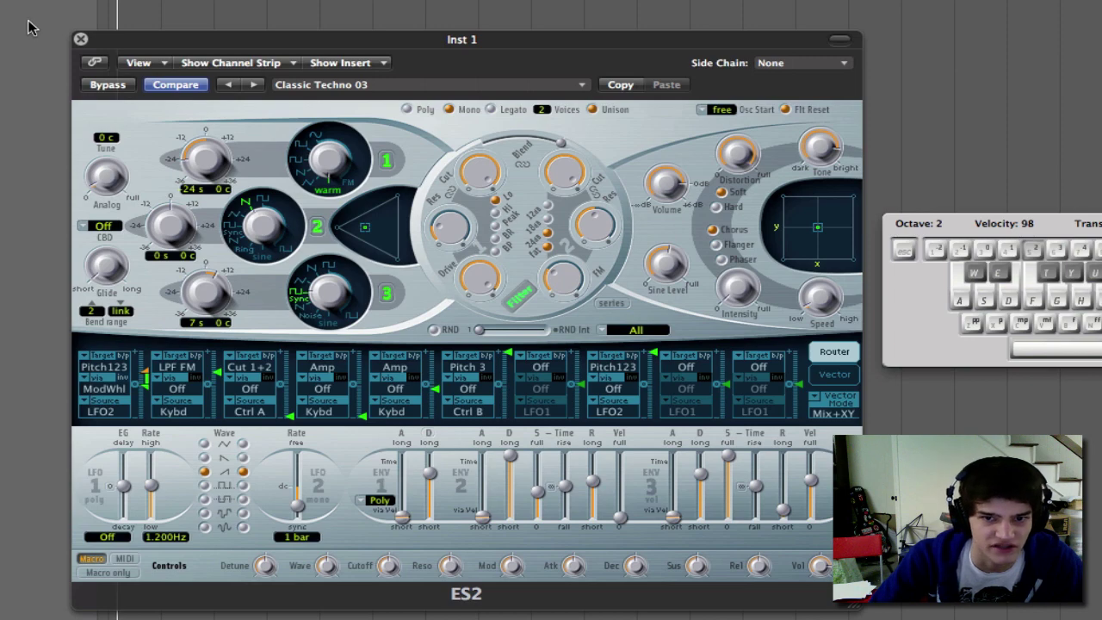
Sync LFO2's rate to 1/2 and raise the Filter 2 cutoff
key("a")
key("a")
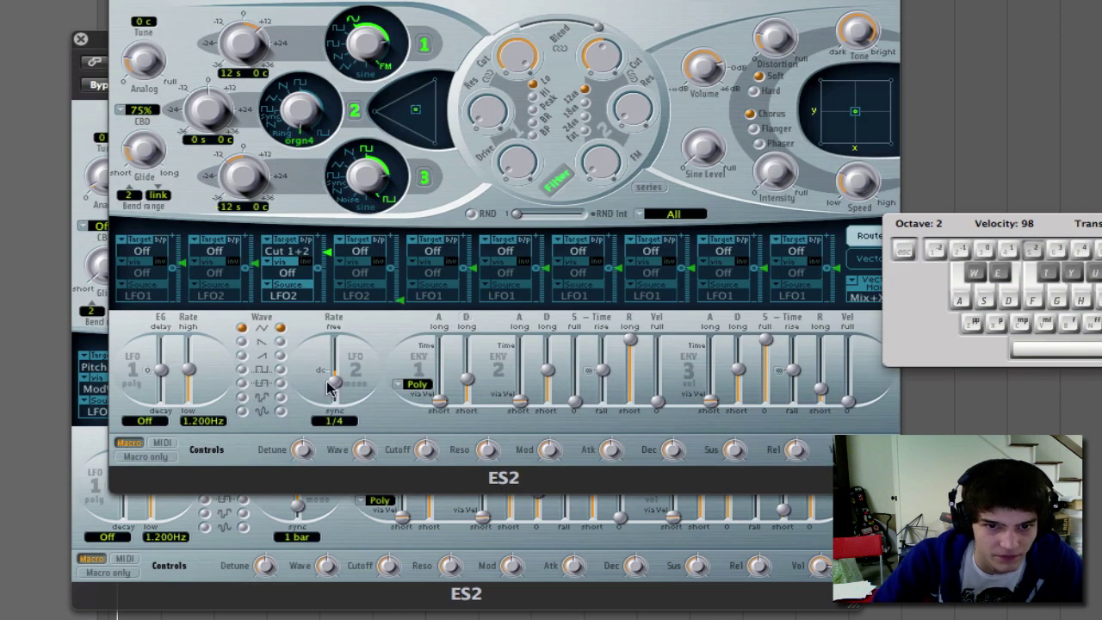
left_click_drag(331, 381, 334, 390)
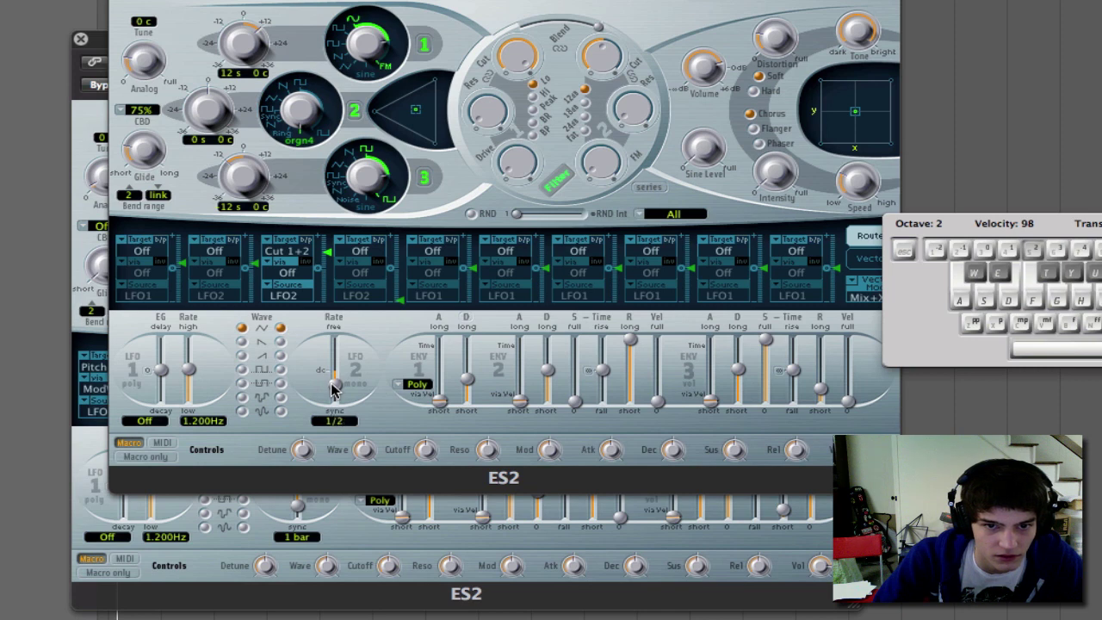
key("a")
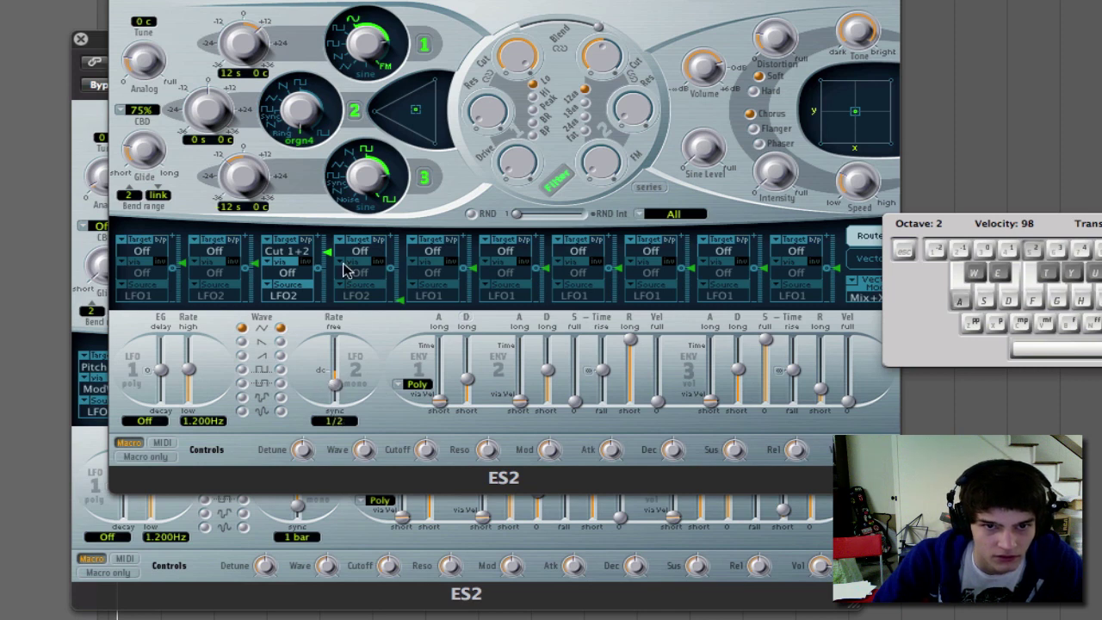
mouse_move(327, 263)
mouse_move(602, 53)
left_mouse_down()
mouse_move(591, 30)
mouse_move(592, 41)
left_mouse_up()
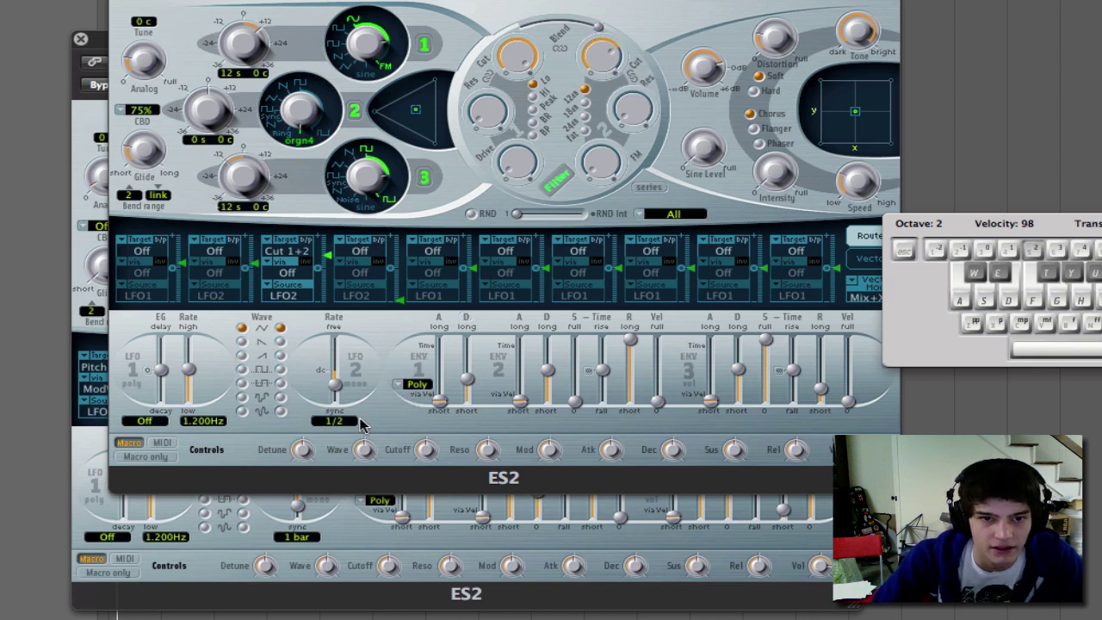
Switch LFO2 to sawtooth, nudge Filter 2 cutoff down, and close the extra ES2 window
left_click(242, 355)
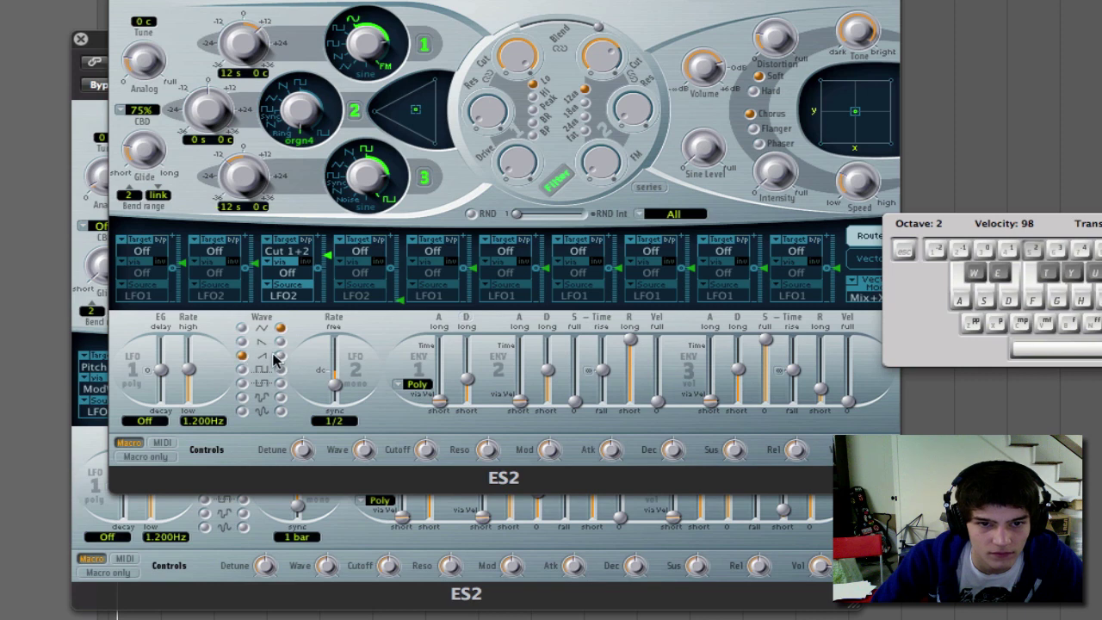
left_click(281, 356)
key("a")
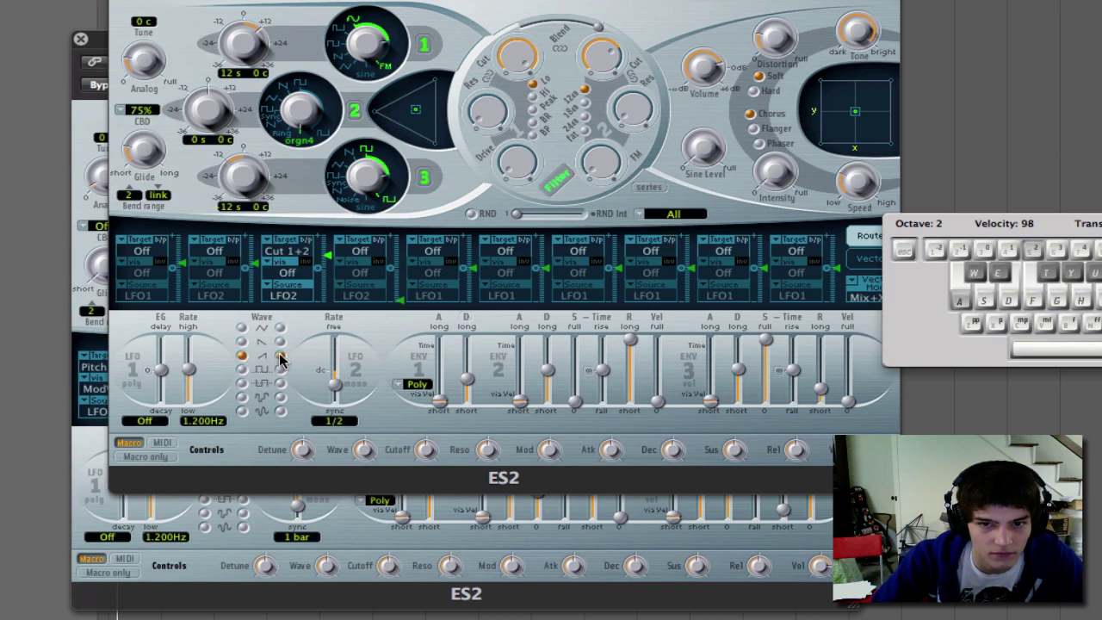
left_click_drag(603, 55, 601, 67)
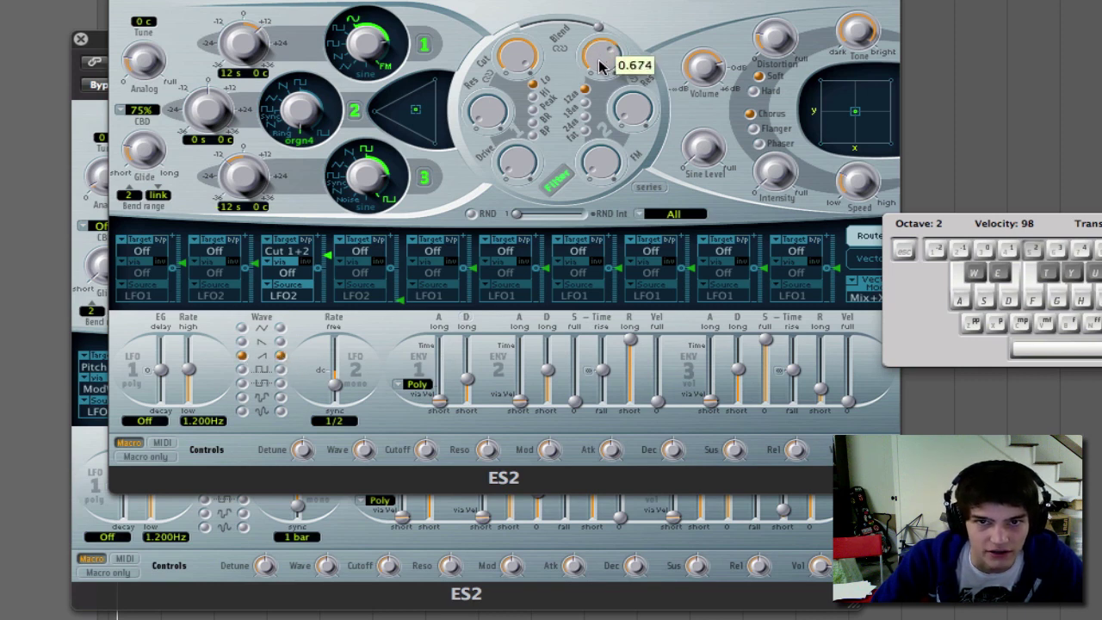
left_click(79, 40)
left_click_drag(284, 0, 221, 57)
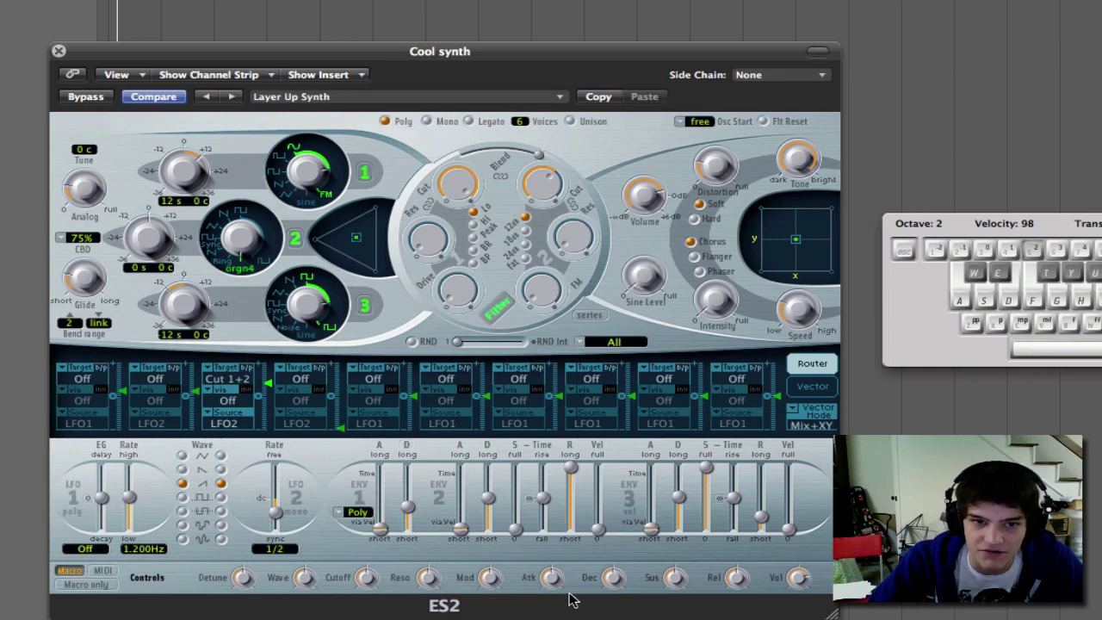
In router slot 5, route LFO2 to Pitch123 with a slightly raised intensity
left_click(374, 383)
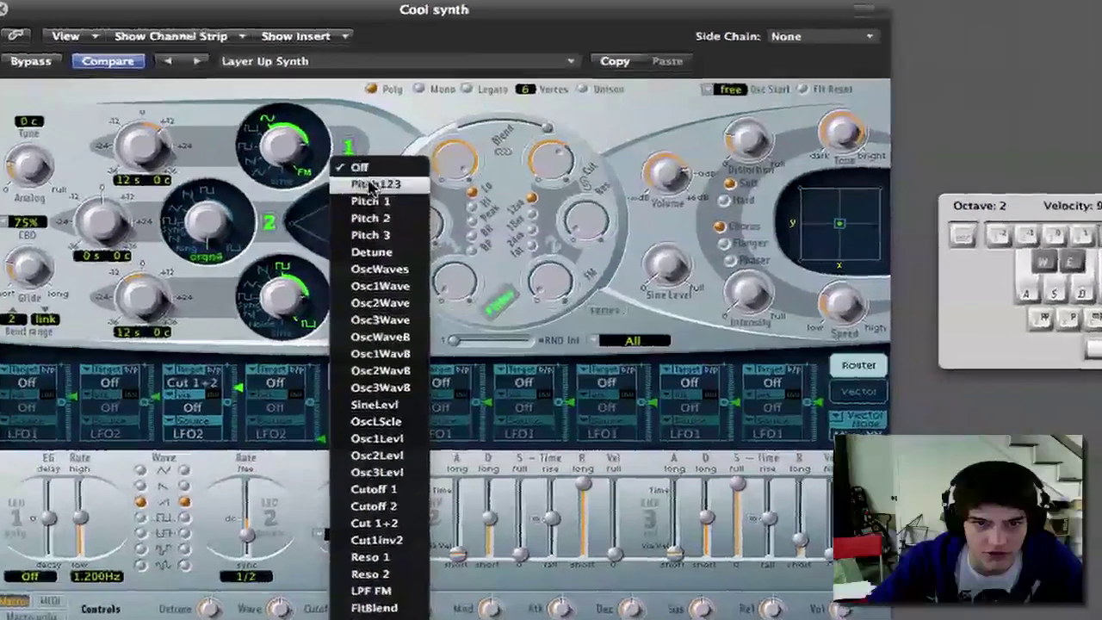
left_click(388, 204)
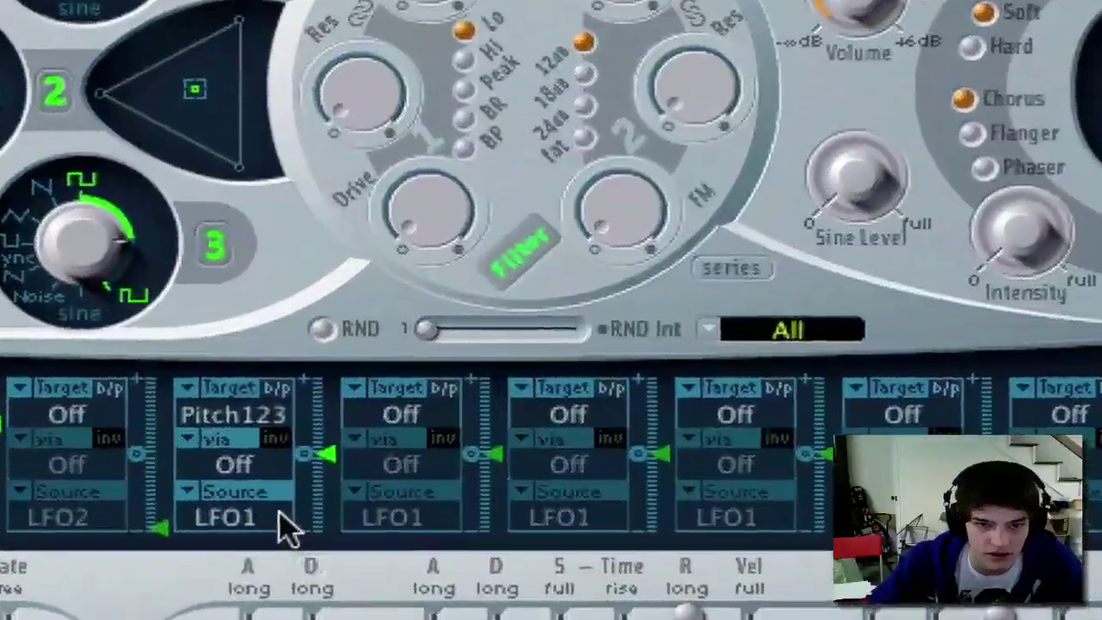
left_click(280, 509)
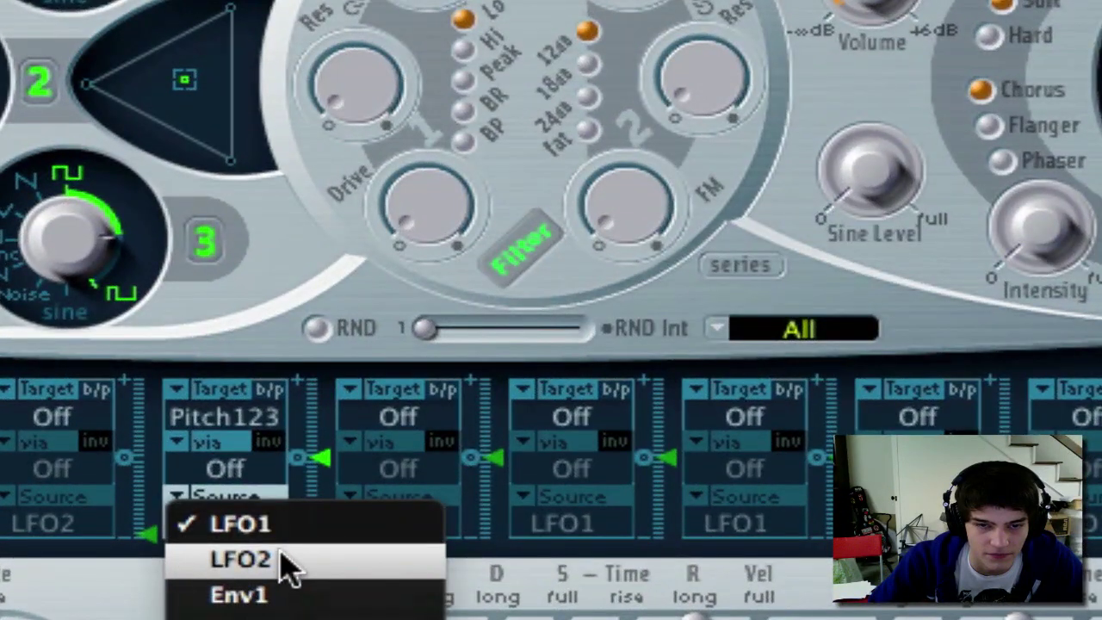
left_click(284, 558)
left_click_drag(336, 467, 342, 550)
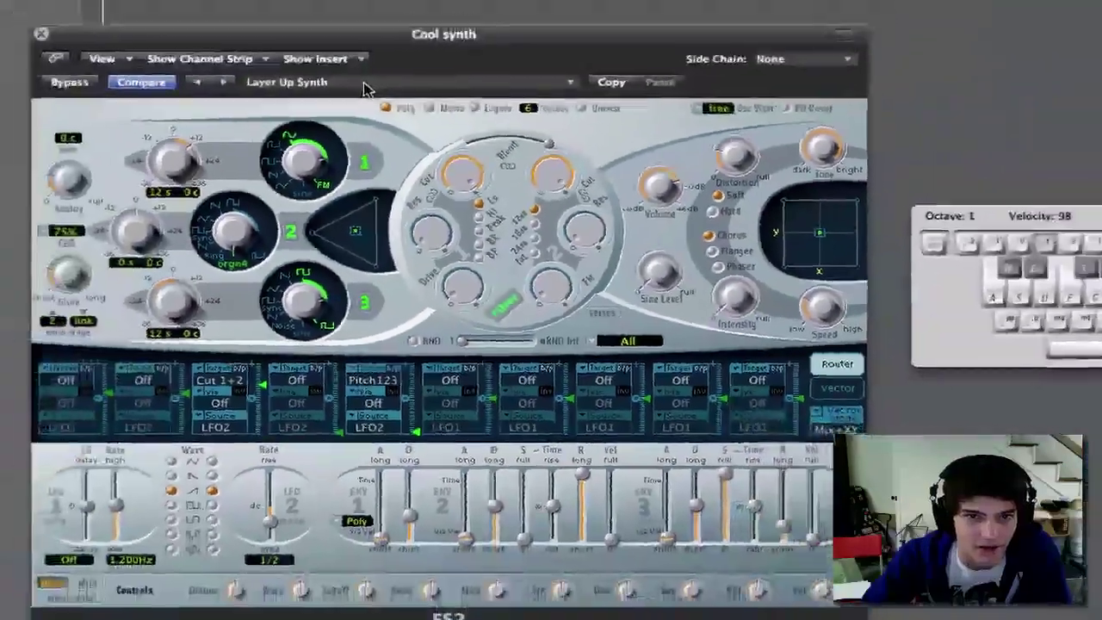
left_click(364, 86)
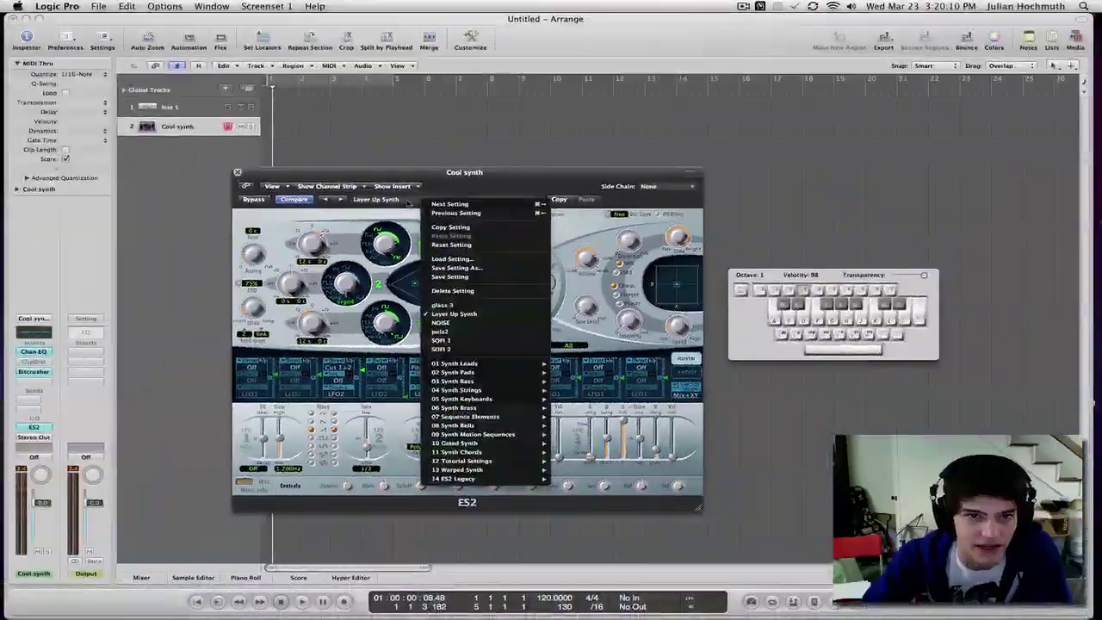
left_click(395, 199)
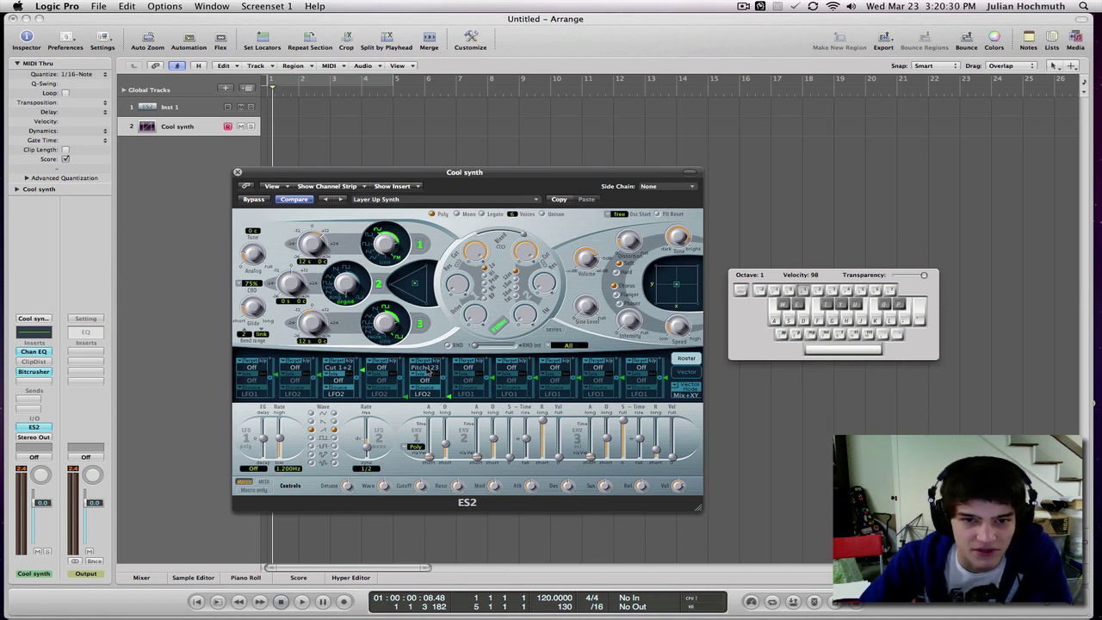
left_click(432, 368)
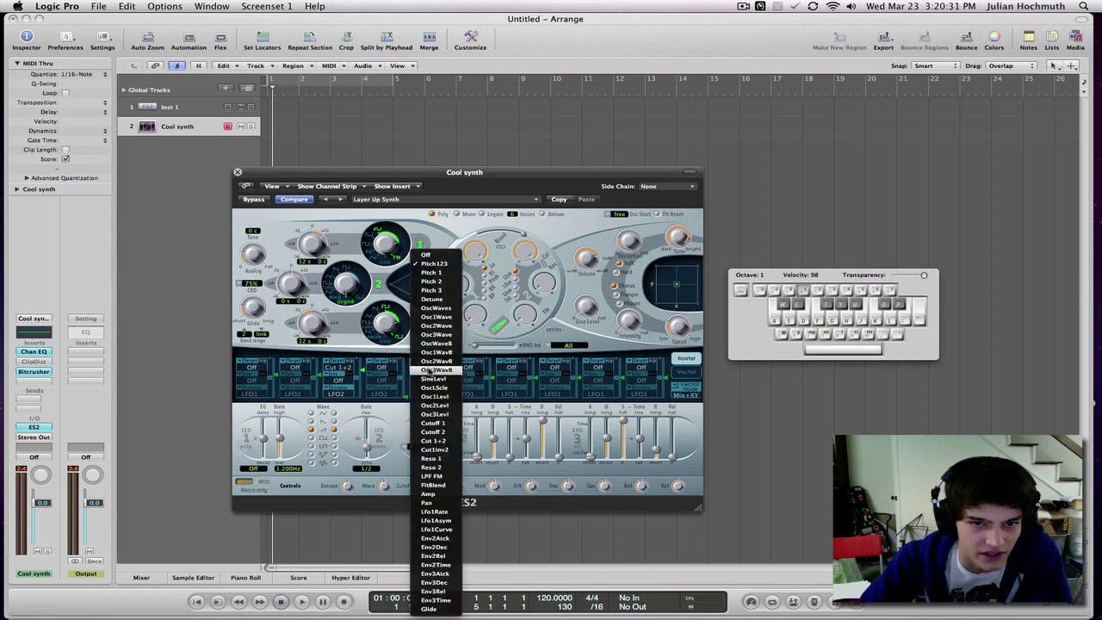
left_click(447, 265)
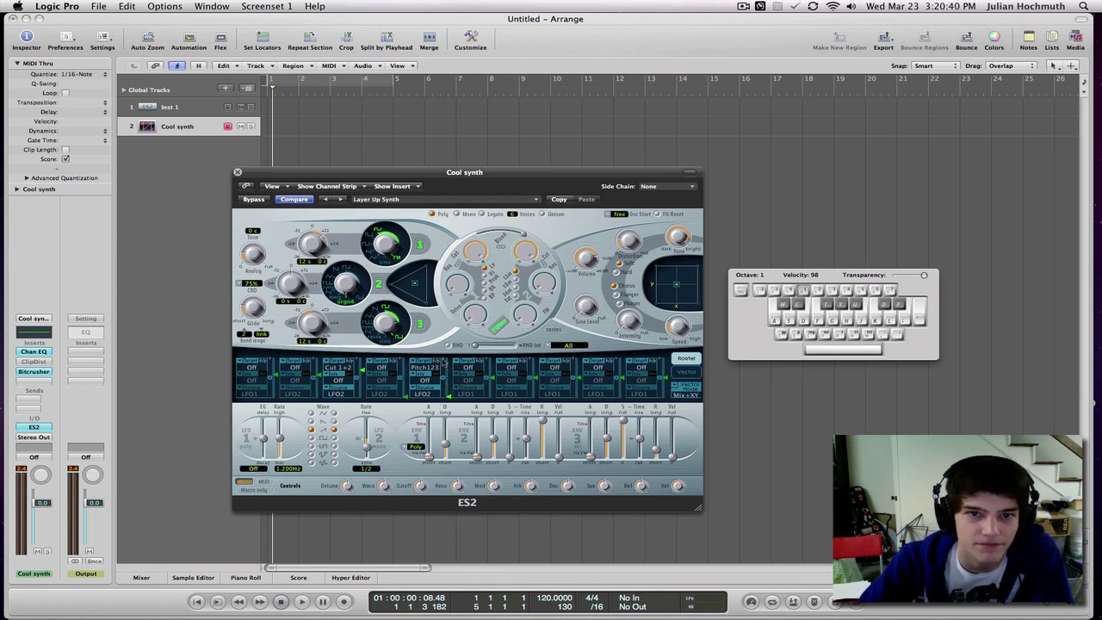
left_click(743, 7)
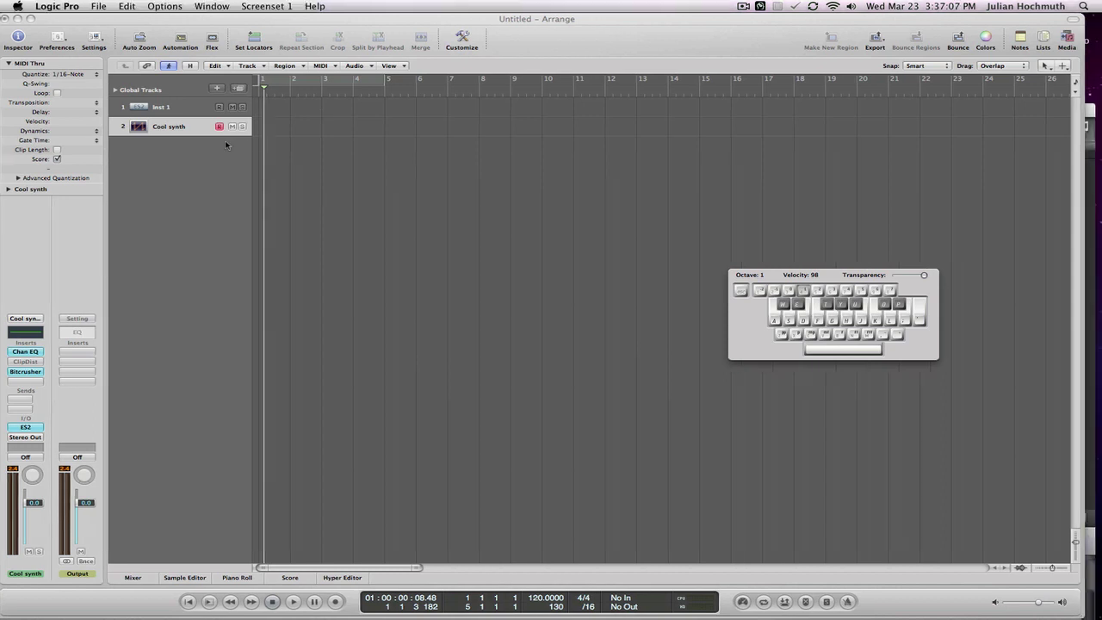
Audition Inst 1's Classic Techno 03 ES2, then open the Cool synth track's ES2 window
key("Caps_Lock")
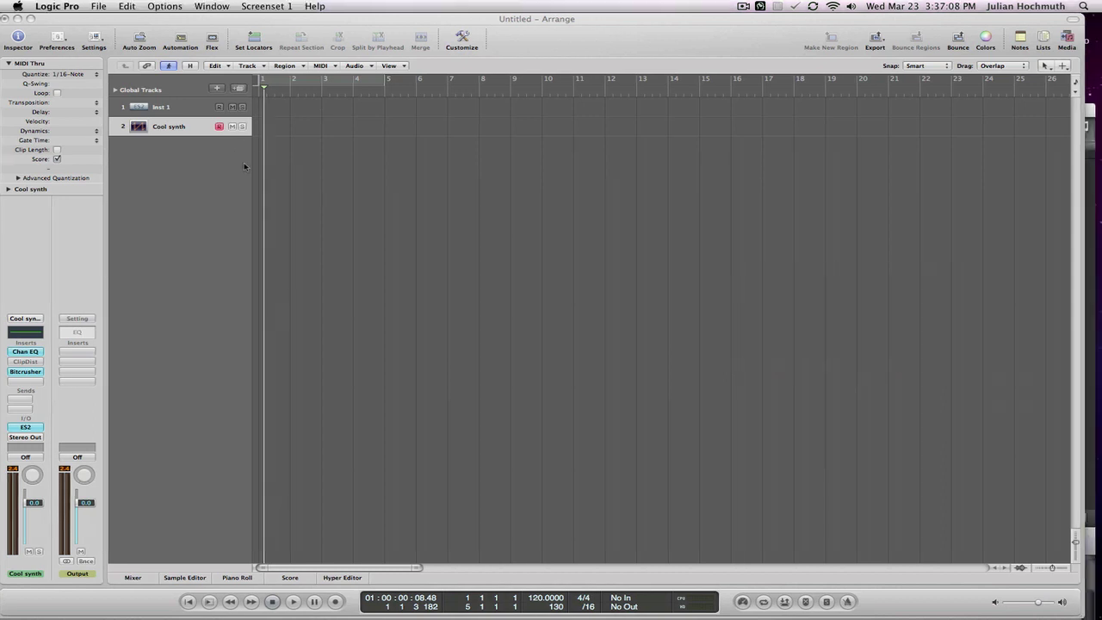
key("v")
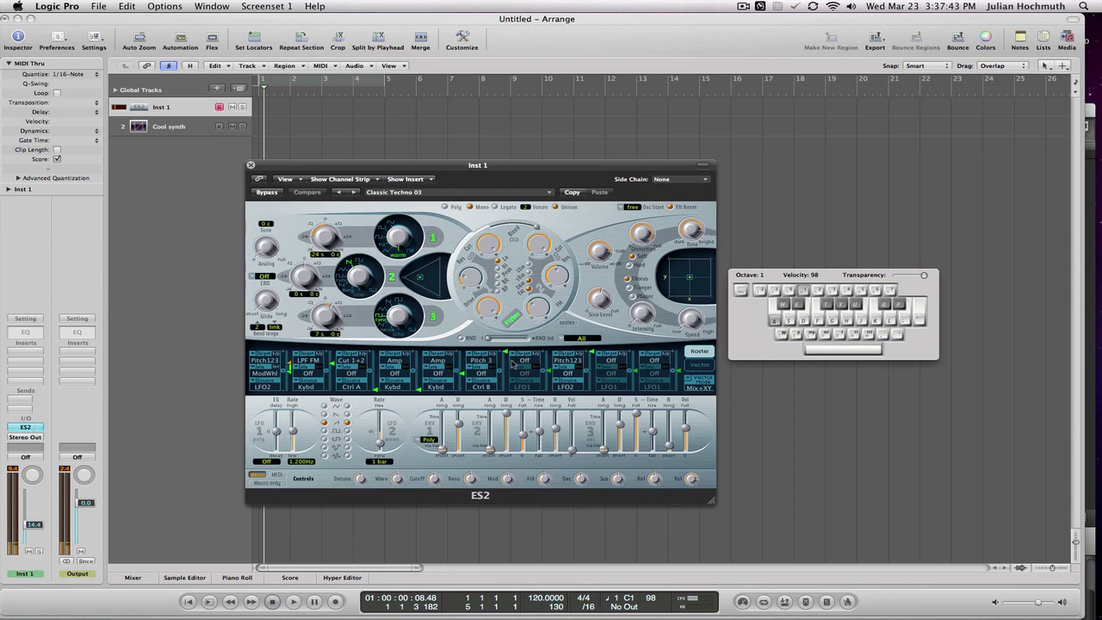
key("a")
left_click(250, 165)
left_click(184, 127)
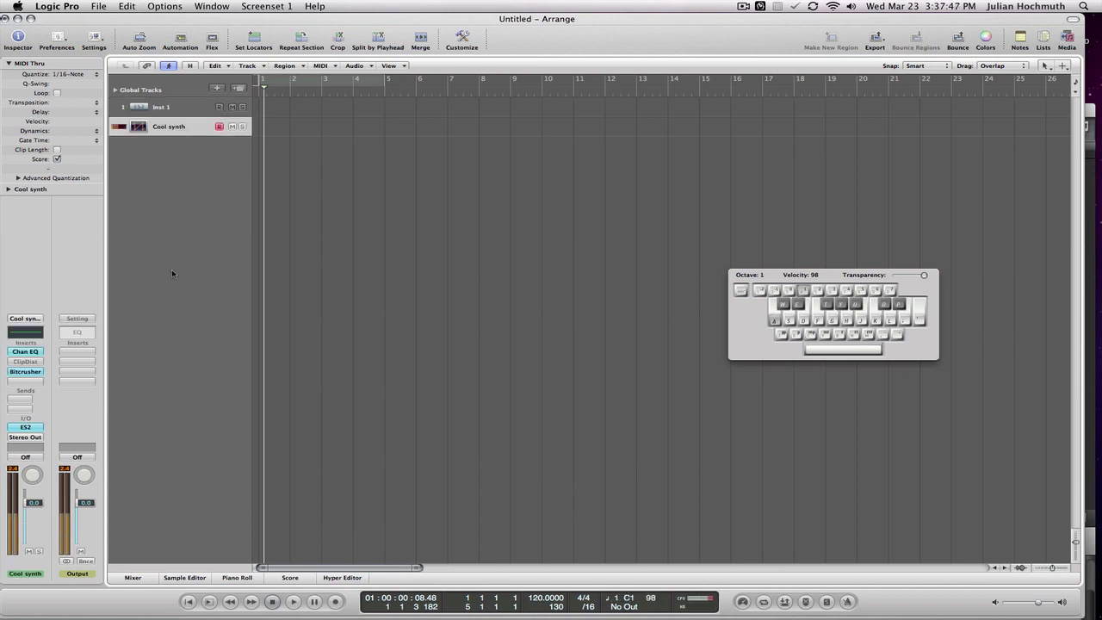
left_click(25, 427)
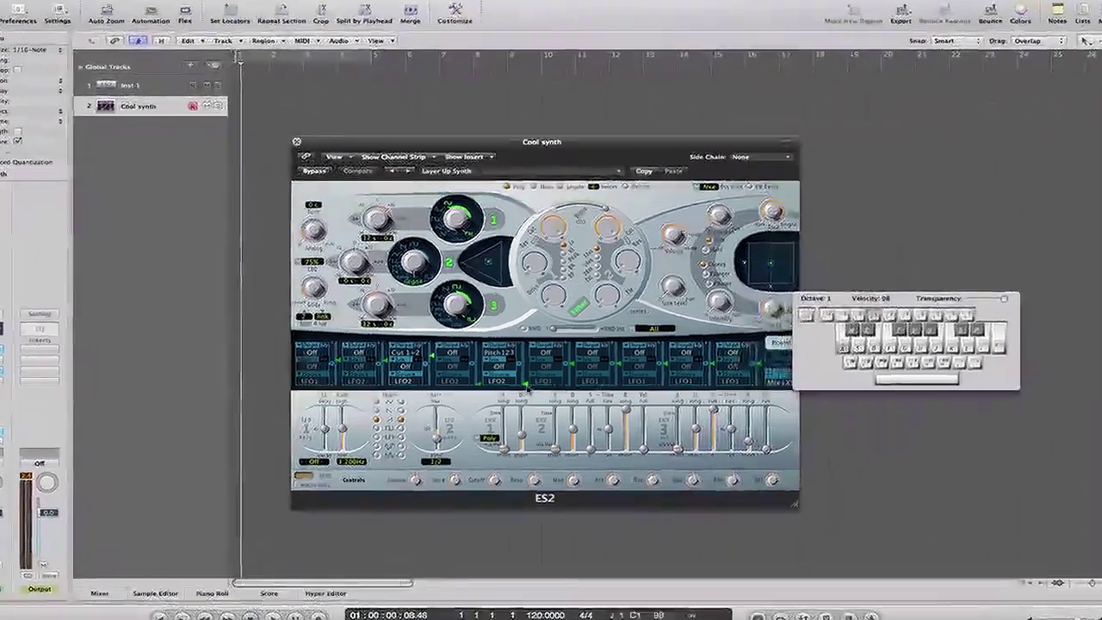
Set a router amount to 0.39, both LFOs to the top waveform, and LFO2 to about 1.19Hz
left_click_drag(525, 385, 525, 354)
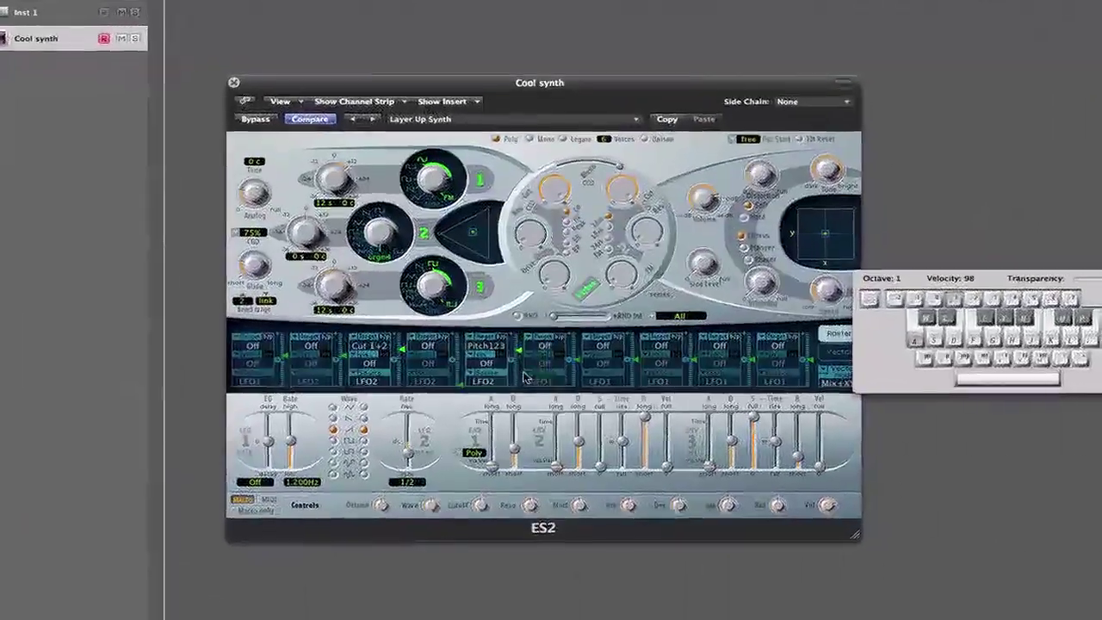
left_click_drag(403, 463, 380, 435)
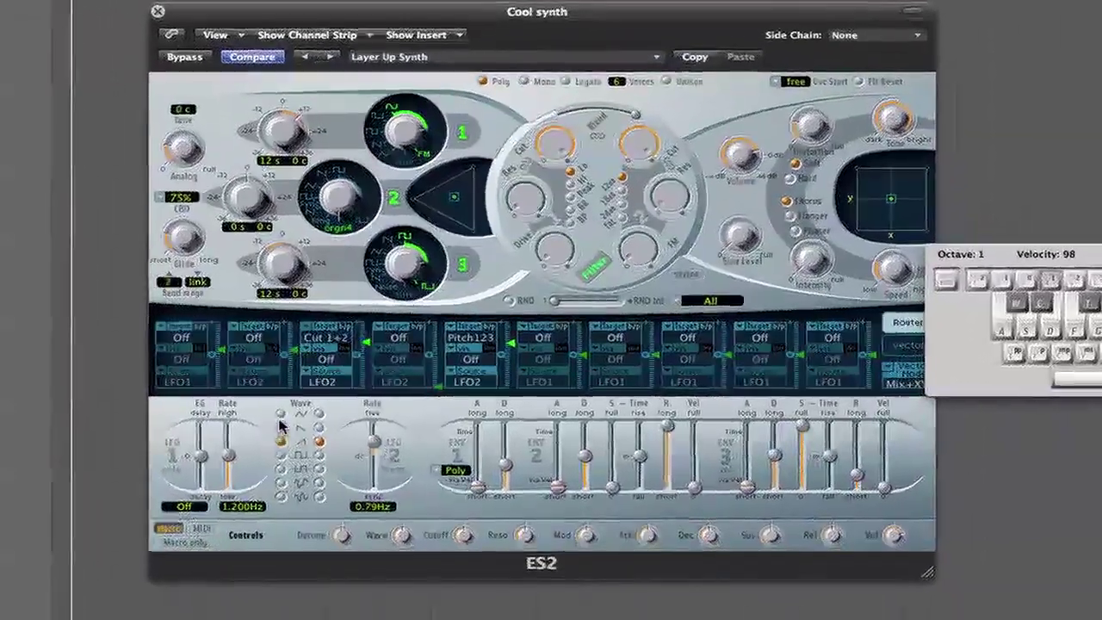
left_click(290, 413)
left_click(318, 415)
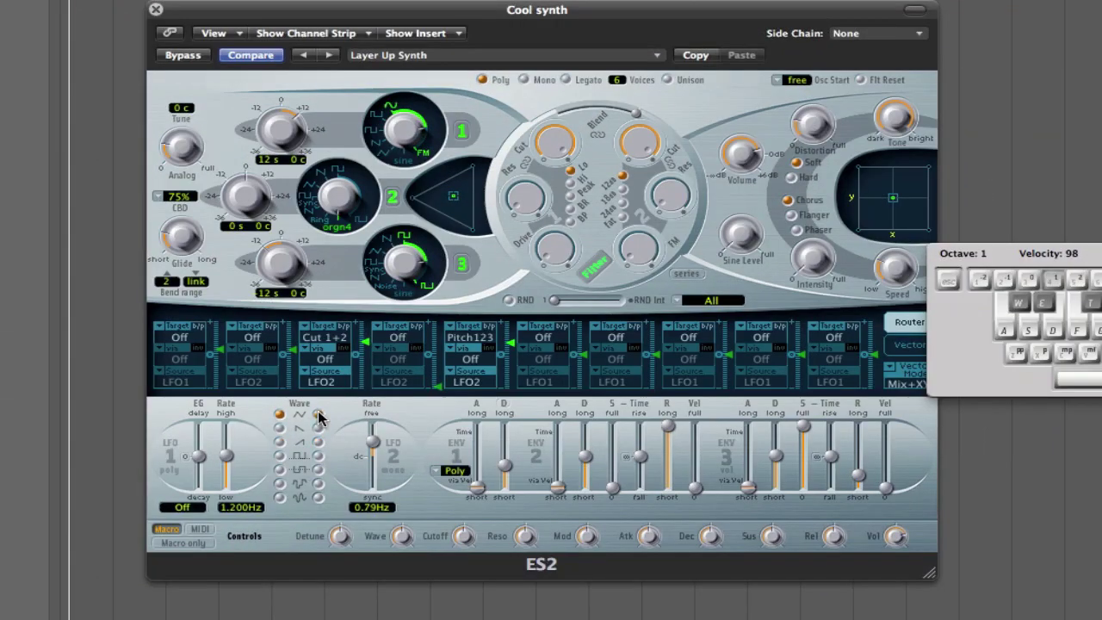
key("a")
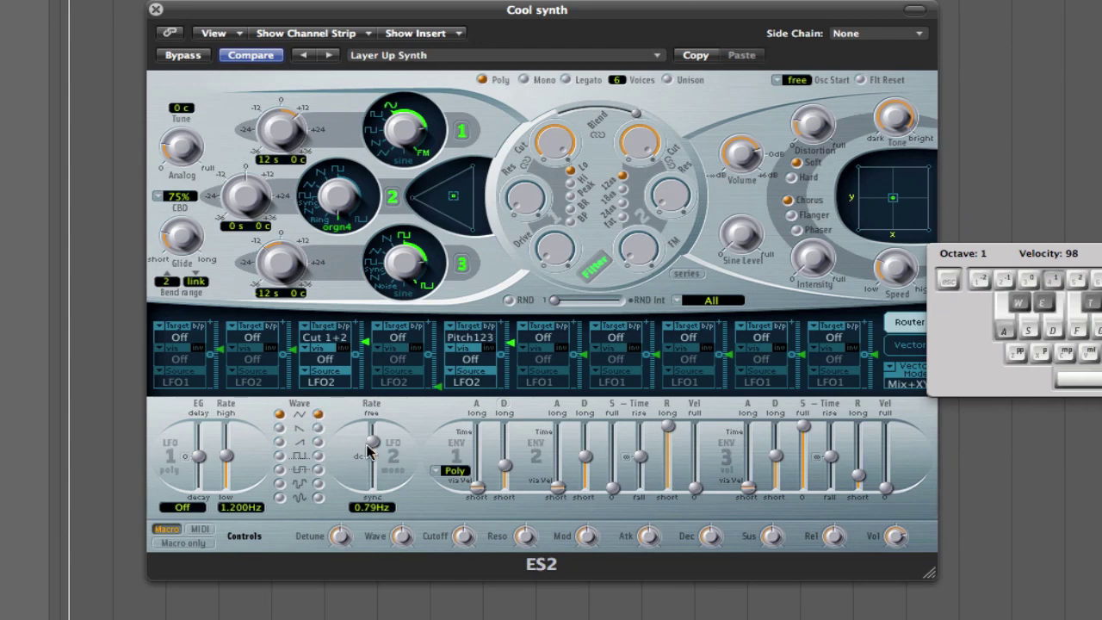
mouse_move(372, 448)
left_mouse_down()
mouse_move(354, 414)
mouse_move(373, 448)
left_mouse_up()
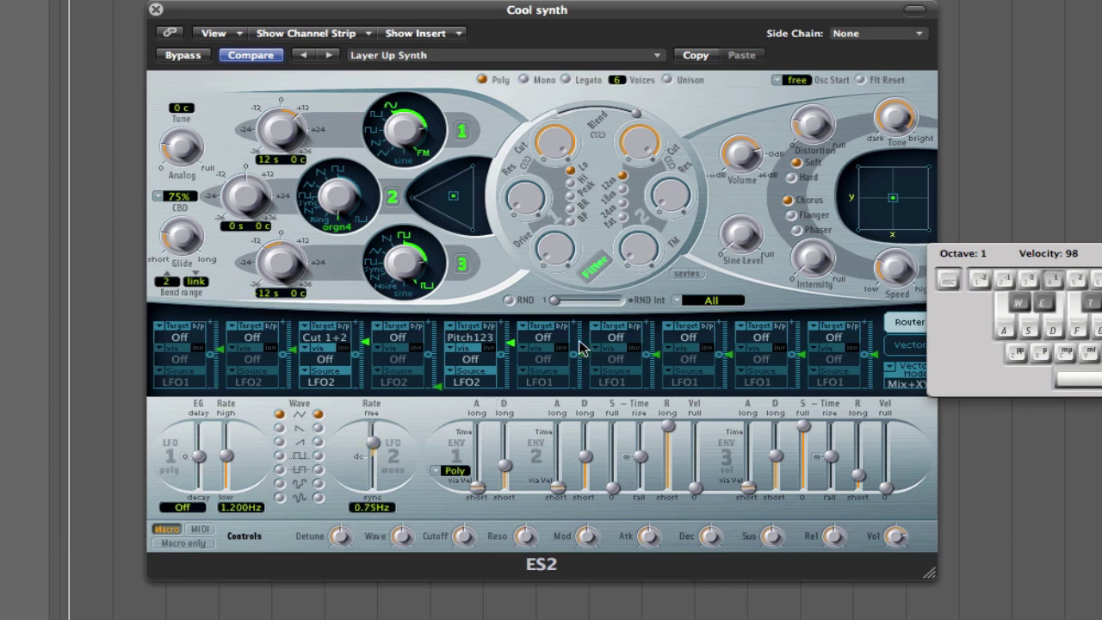
Switch the Pitch123 source to LFO1 and raise its modulation amount
left_click(478, 383)
left_click(476, 368)
mouse_move(226, 456)
left_mouse_down()
mouse_move(224, 410)
mouse_move(224, 456)
left_mouse_up()
mouse_move(225, 456)
left_mouse_down()
mouse_move(228, 469)
mouse_move(226, 456)
left_mouse_up()
key("a")
left_click_drag(500, 366, 500, 354)
Turn off slot 3's Cut 1+2 routing and set LFO1's rate to 0.500Hz
left_click_drag(226, 457, 228, 421)
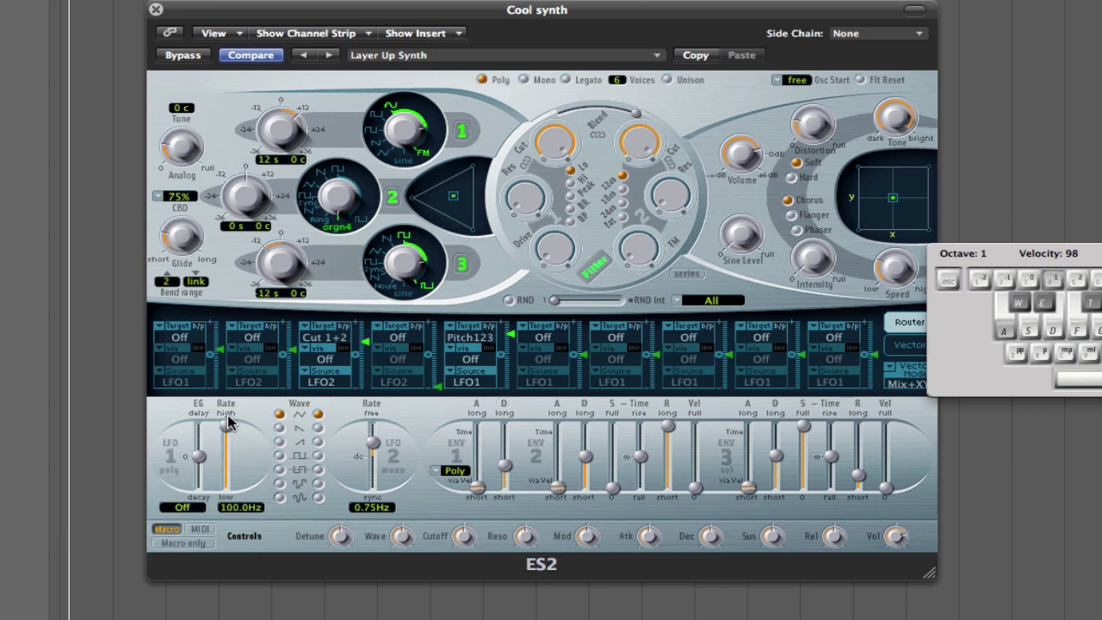
left_click(342, 336)
left_click(364, 4)
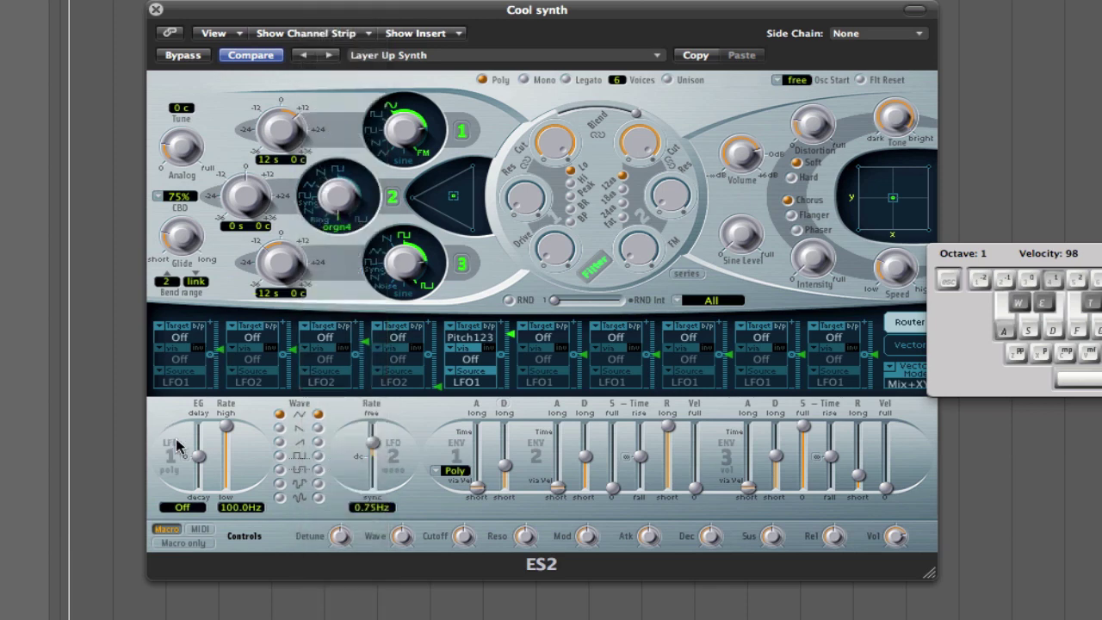
left_click_drag(222, 430, 227, 464)
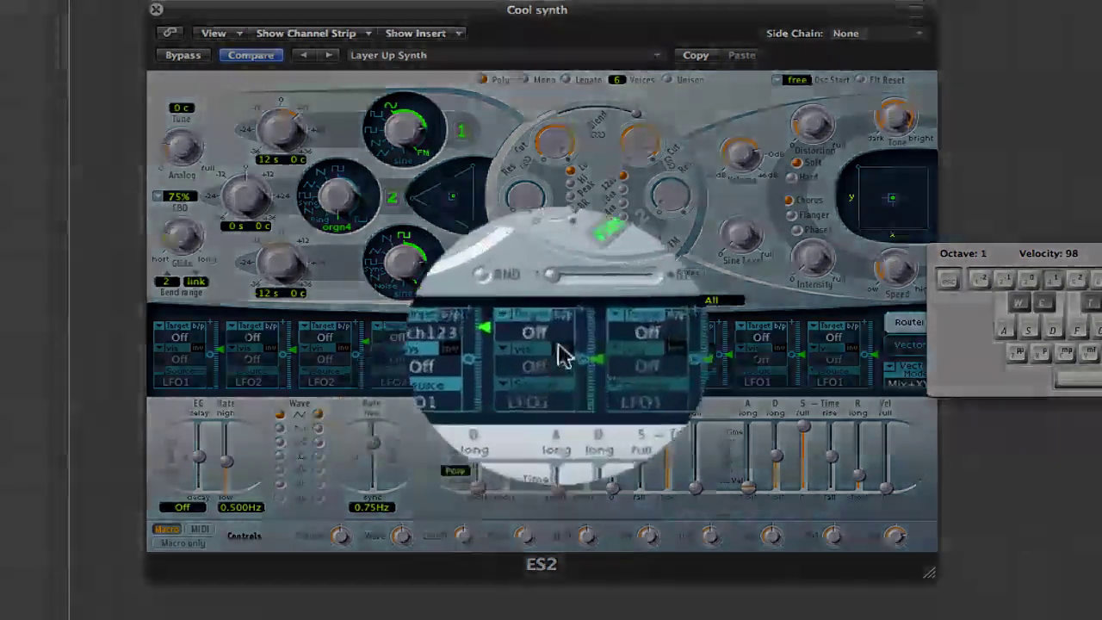
Route LFO1 to Pan in router slot 6, raise LFO1's rate, and give Pan a small modulation amount
left_click(542, 337)
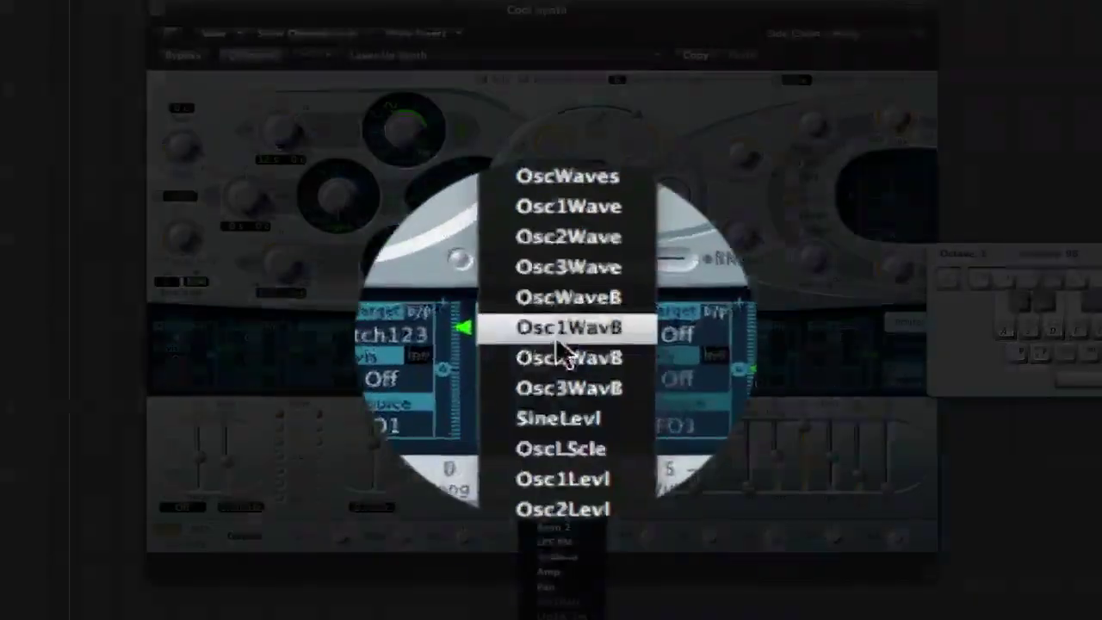
left_click(560, 606)
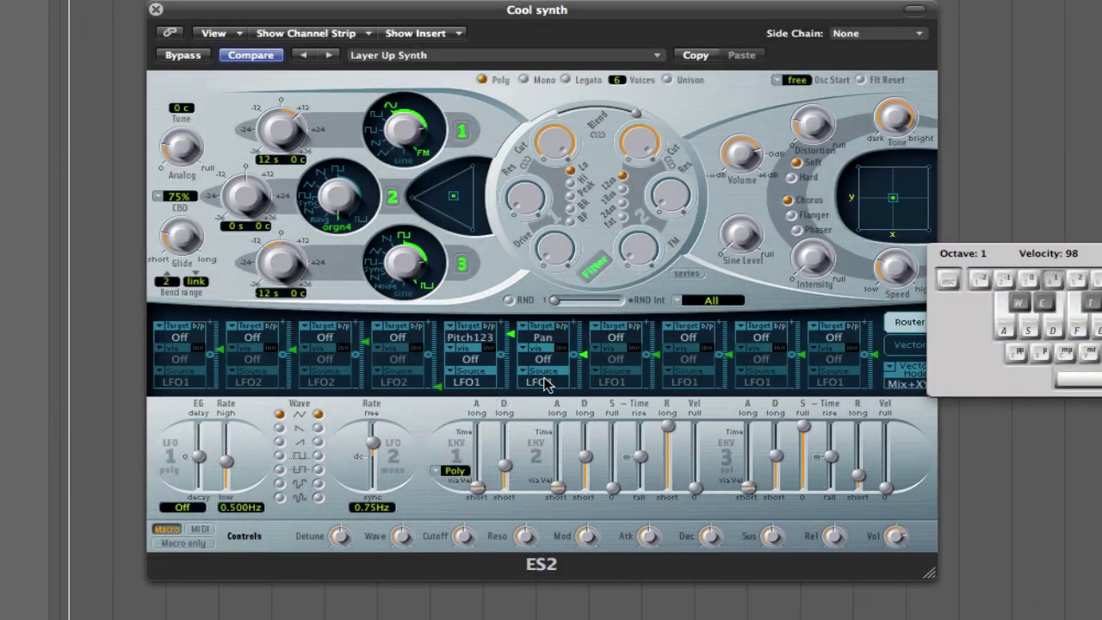
left_click(546, 379)
left_click(548, 384)
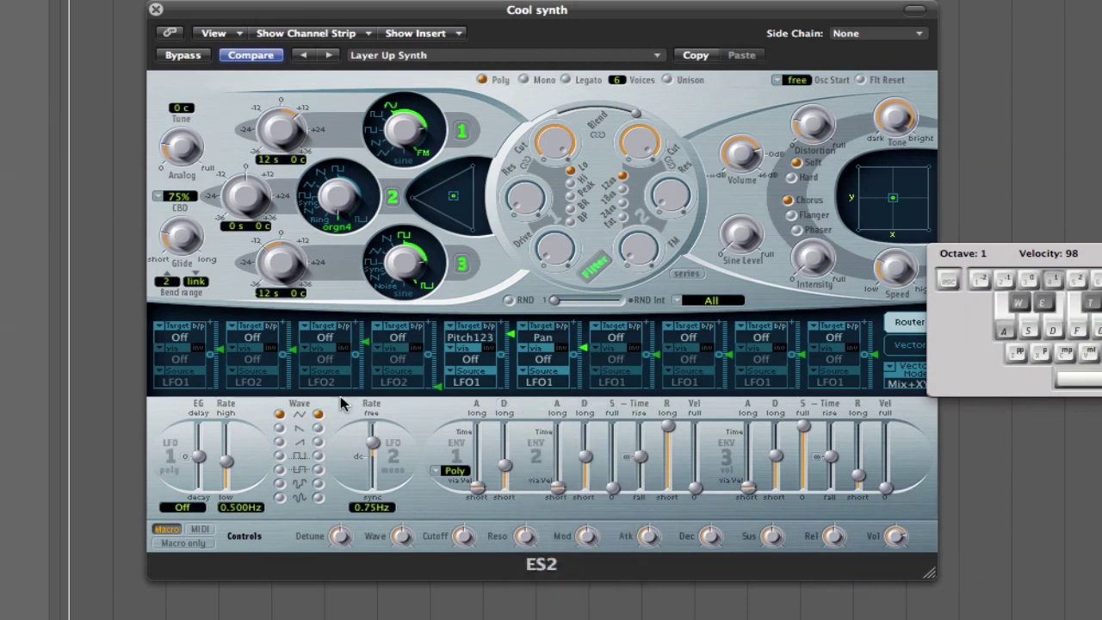
mouse_move(226, 460)
left_mouse_down()
mouse_move(230, 435)
mouse_move(231, 457)
left_mouse_up()
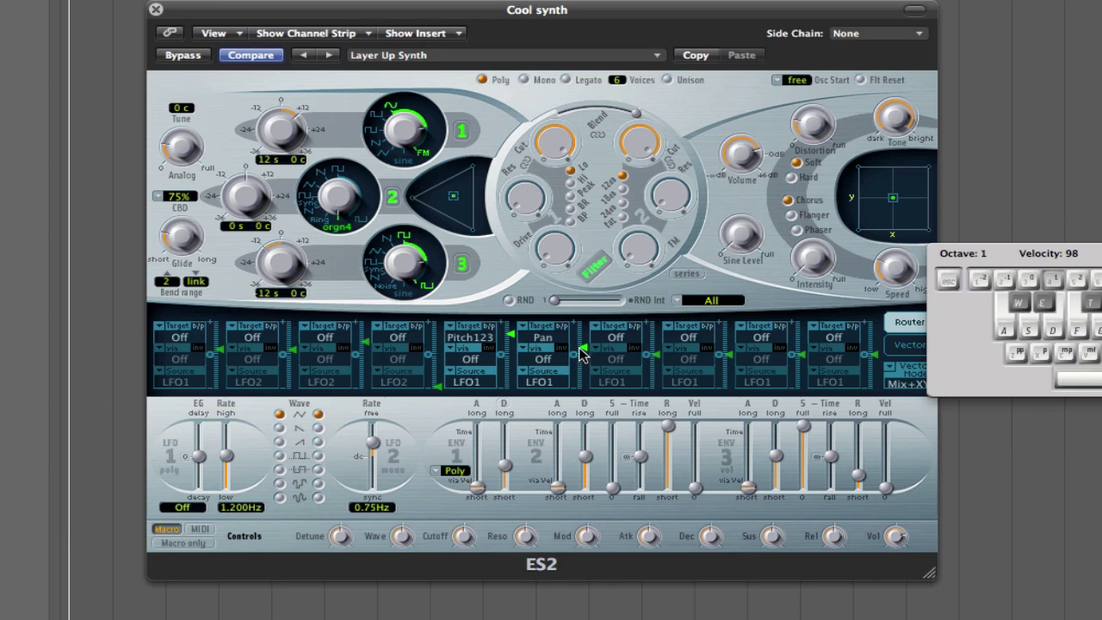
mouse_move(582, 353)
left_mouse_down()
mouse_move(589, 310)
mouse_move(586, 346)
left_mouse_up()
Audition LFO1 rates from 0.380Hz to 0.780Hz and higher while playing a test note
left_click_drag(229, 452, 229, 463)
key("a")
left_click_drag(230, 461, 229, 456)
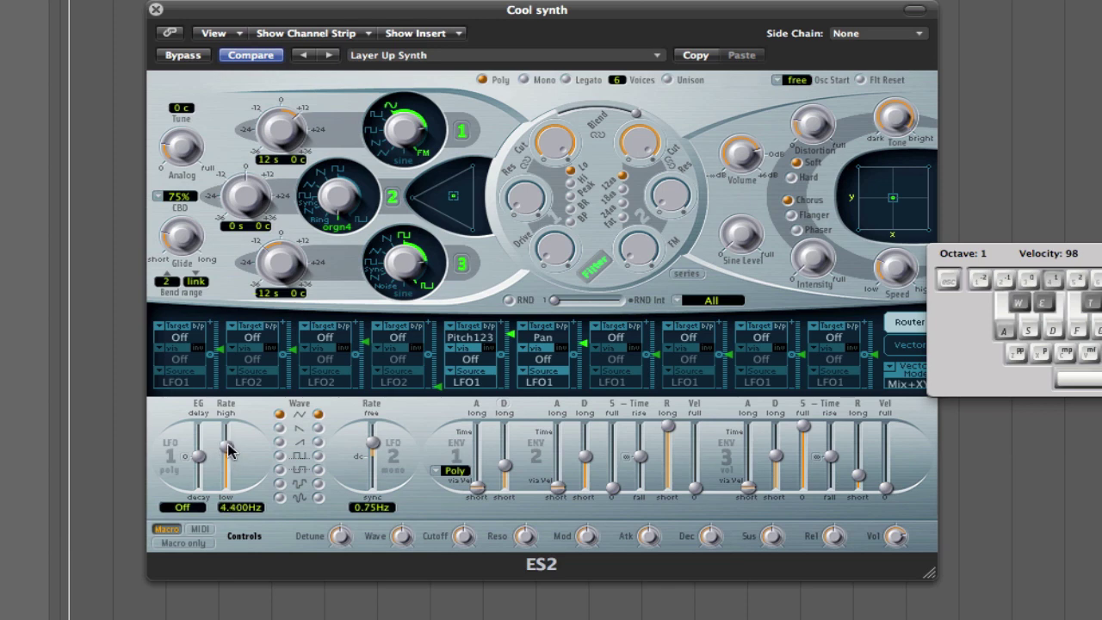
mouse_move(227, 439)
left_mouse_down()
mouse_move(226, 423)
mouse_move(227, 440)
left_mouse_up()
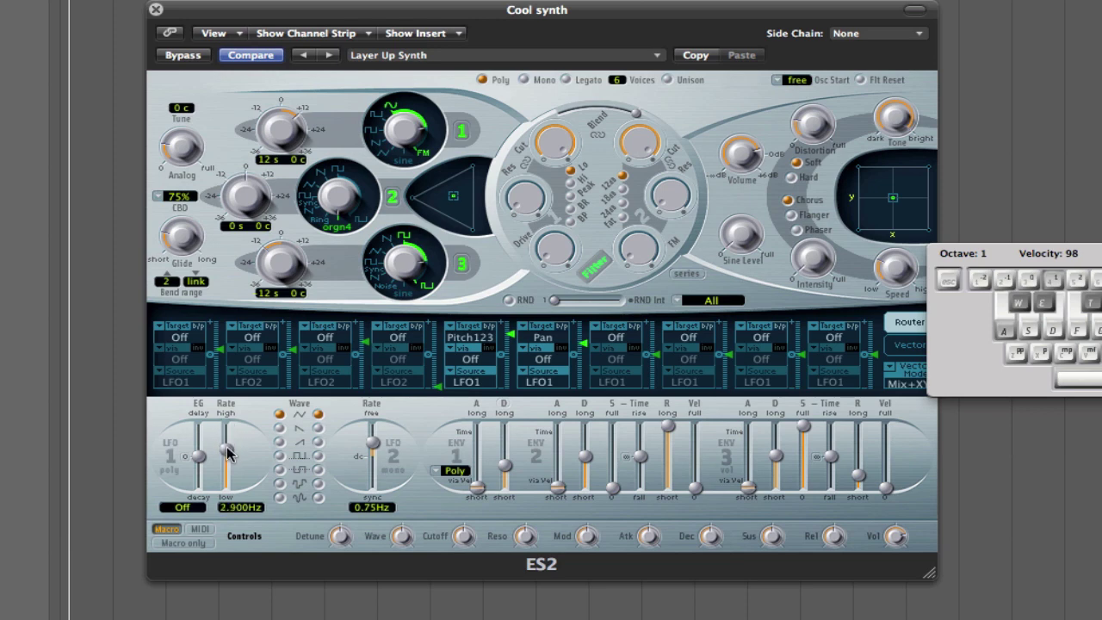